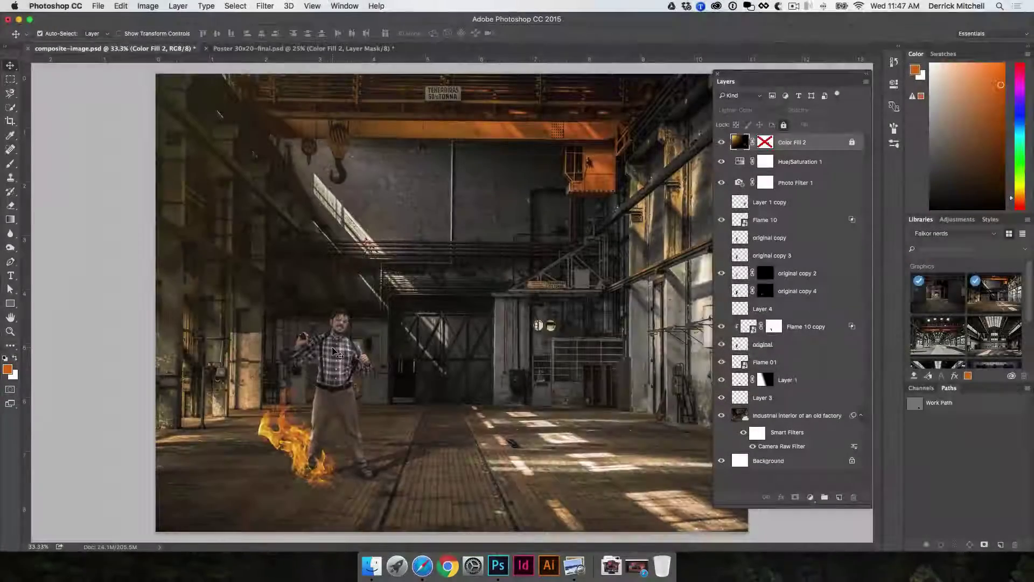
Step: Try moving the "original" layer of the man straight up on the canvas, and undo the move
{"action": "left_click", "coordinate": [379, 335]}
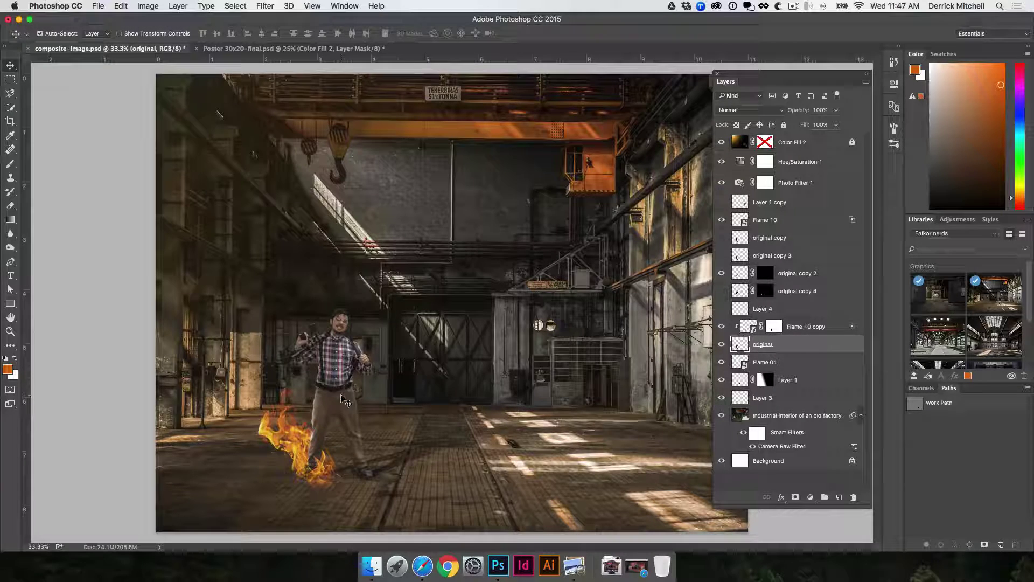
{"action": "left_click_drag", "start_coordinate": [341, 397], "coordinate": [339, 296]}
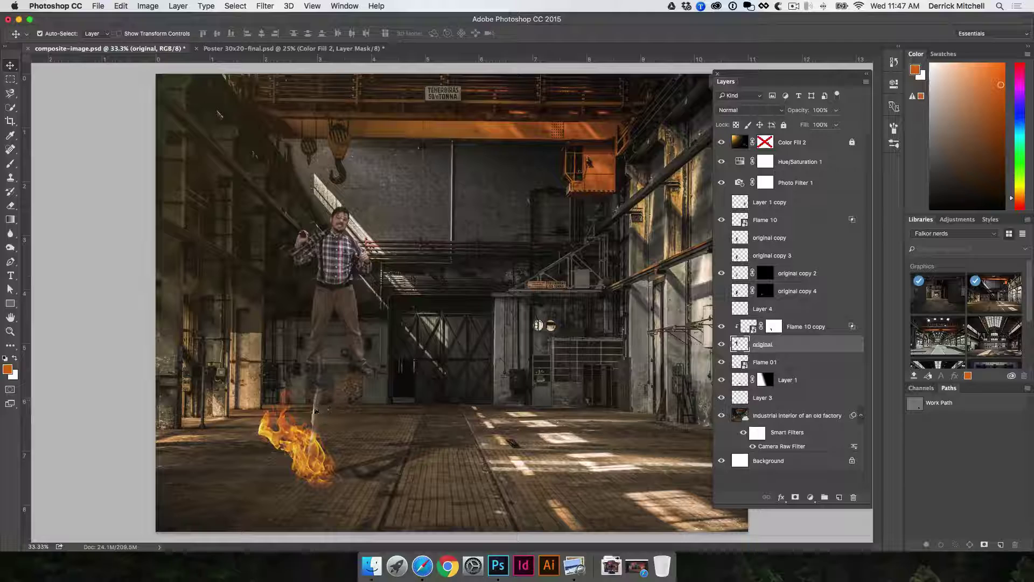
{"action": "key", "text": "super+z"}
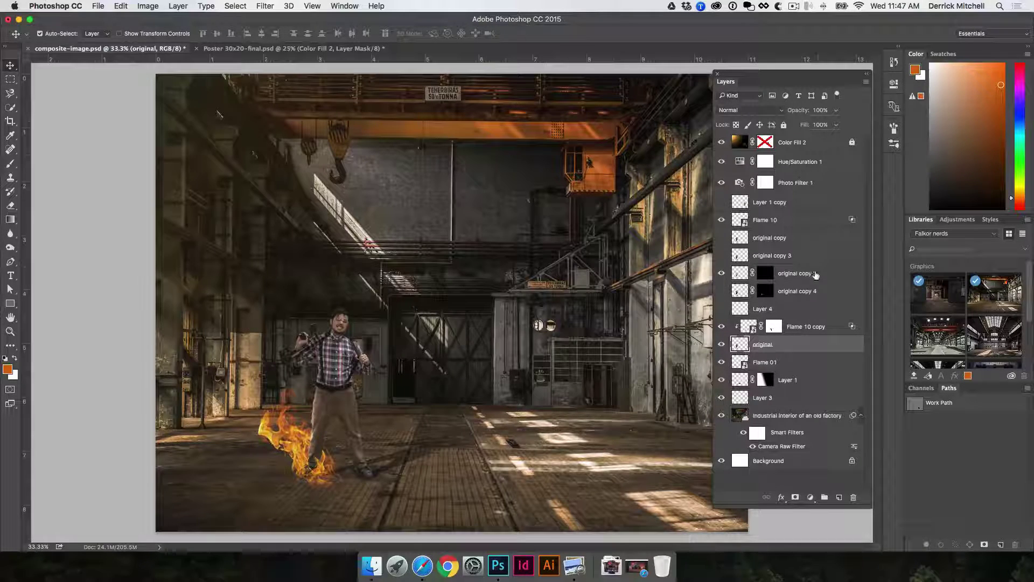
Step: Group the layers original copy 2, original copy 4 and original, and toggle the group's visibility to check it
{"action": "left_click", "coordinate": [815, 275], "text": "super"}
{"action": "left_click", "coordinate": [803, 293], "text": "super"}
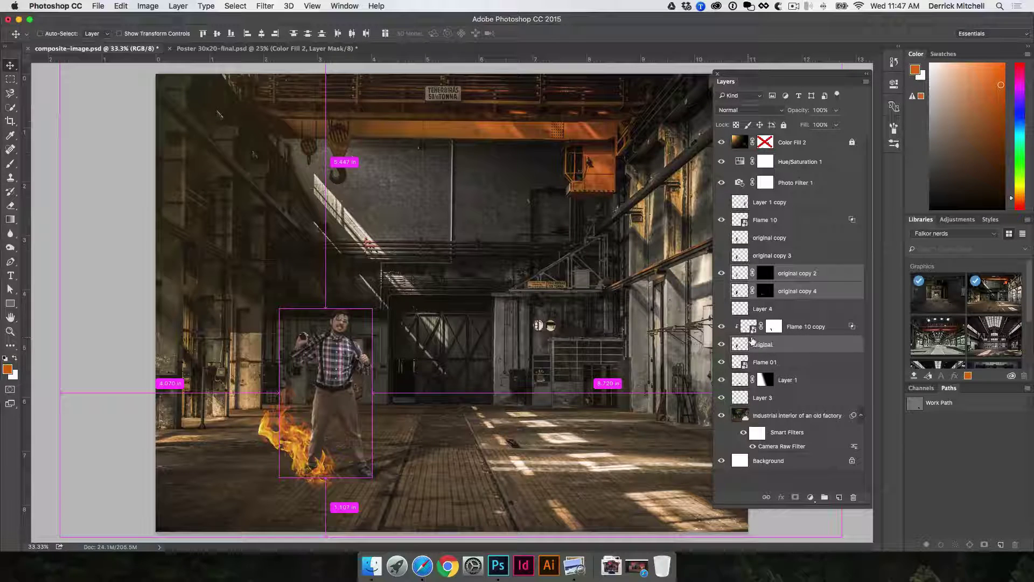
{"action": "left_click", "coordinate": [795, 348], "text": "super"}
{"action": "left_click", "coordinate": [797, 348], "text": "super"}
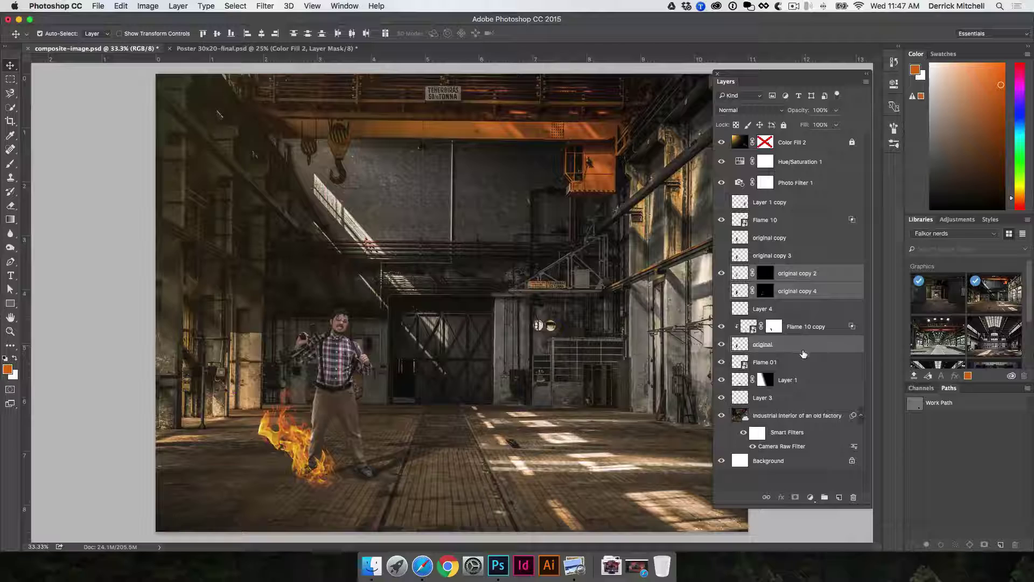
{"action": "key", "text": "super"}
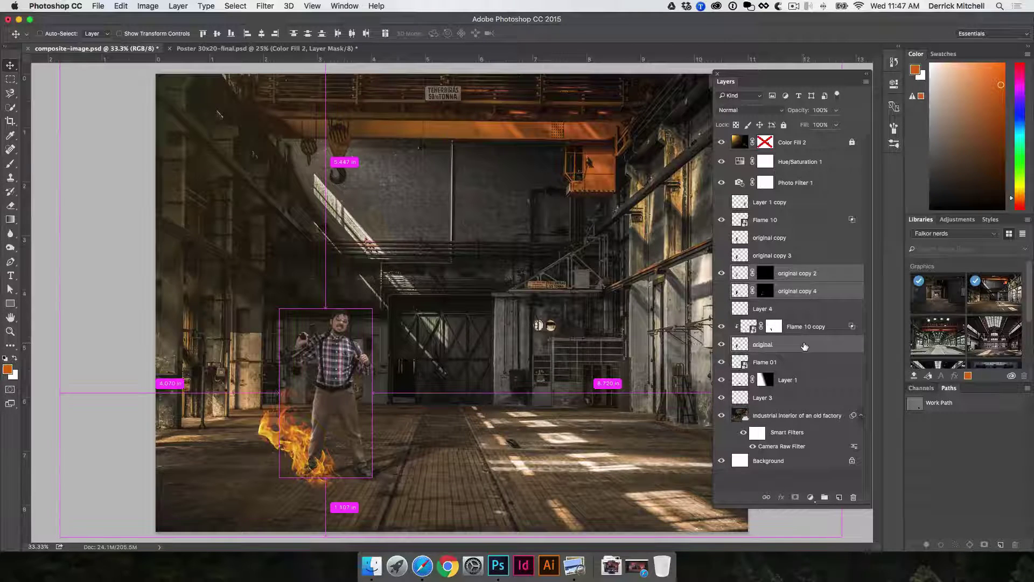
{"action": "key", "text": "super+g"}
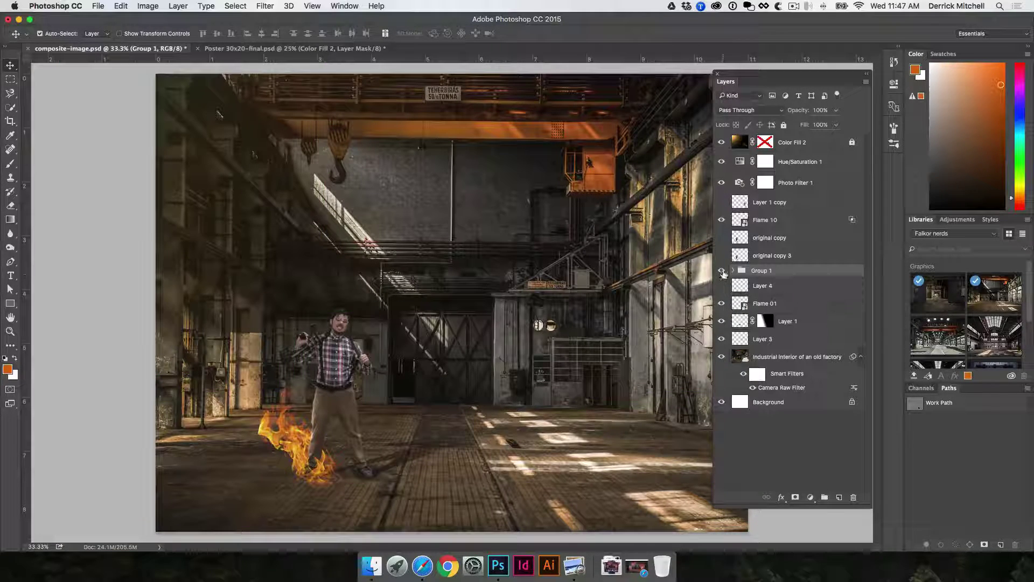
{"action": "left_click", "coordinate": [722, 271]}
{"action": "left_click", "coordinate": [723, 272]}
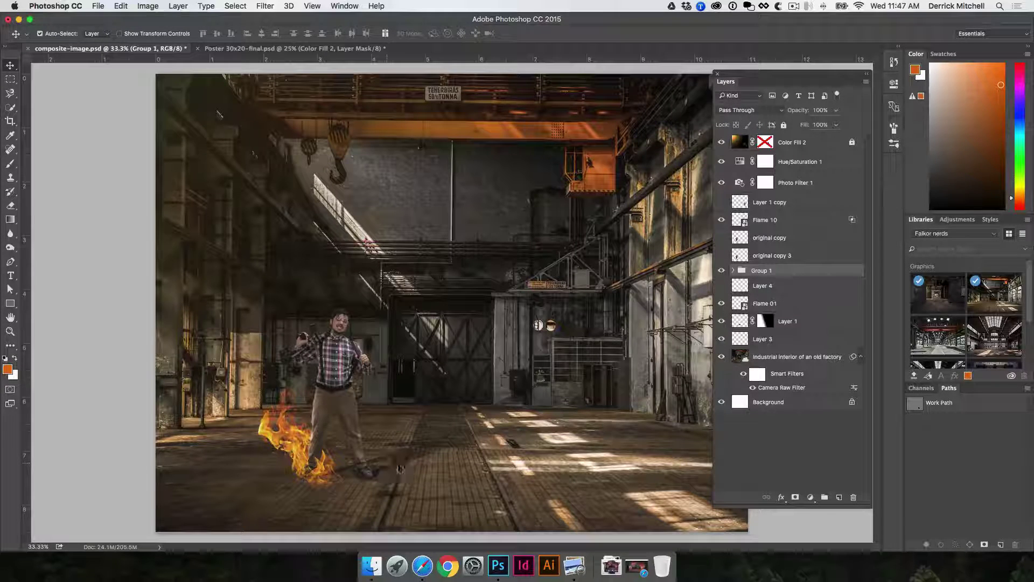
Step: Move the man's shadow, Layer 1, into the bottom of Group 1 and check the group's contents by toggling its visibility
{"action": "left_click", "coordinate": [401, 467]}
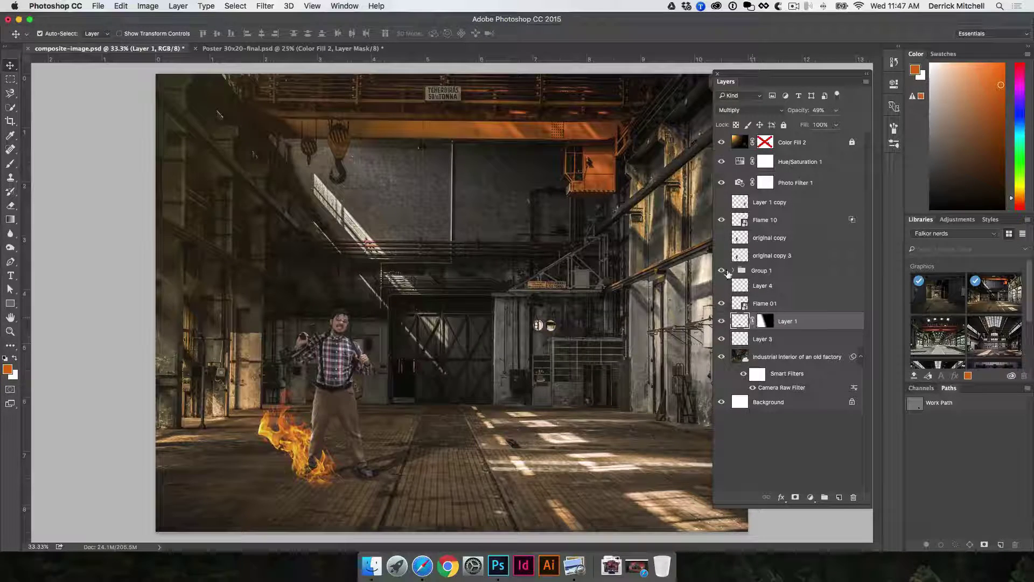
{"action": "left_click", "coordinate": [731, 271]}
{"action": "left_click_drag", "start_coordinate": [797, 357], "coordinate": [802, 354]}
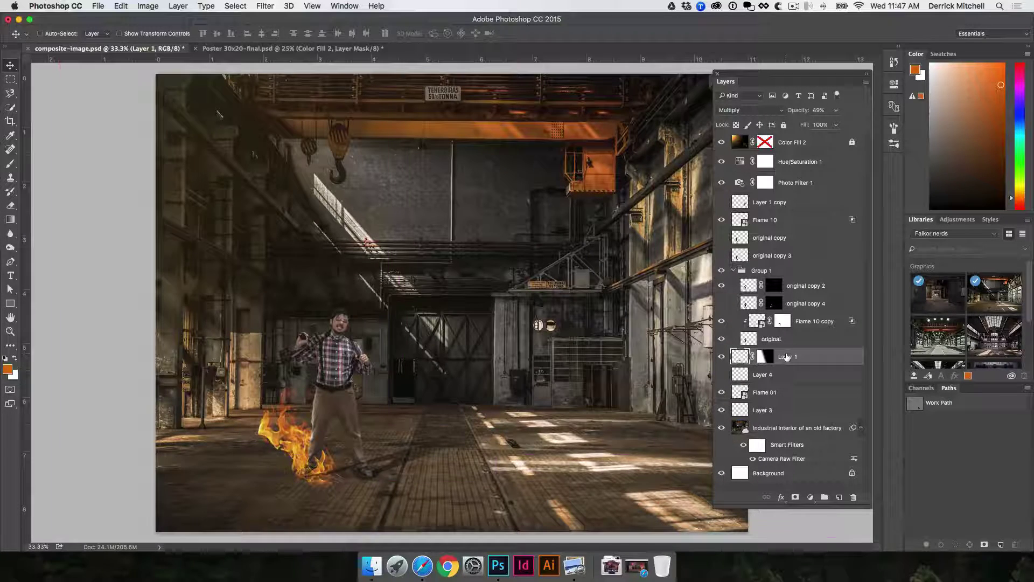
{"action": "left_click", "coordinate": [721, 270]}
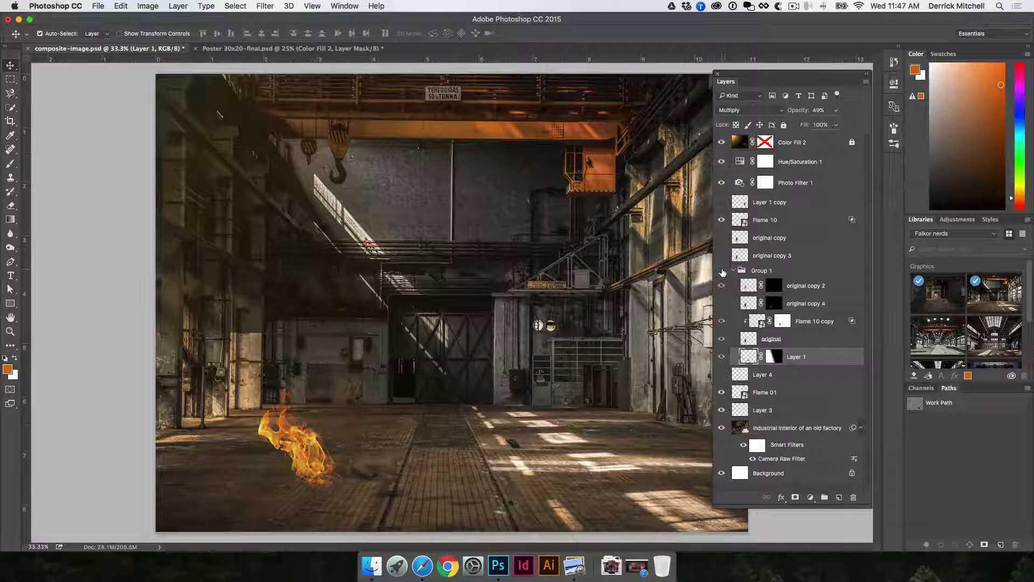
{"action": "left_click", "coordinate": [722, 271]}
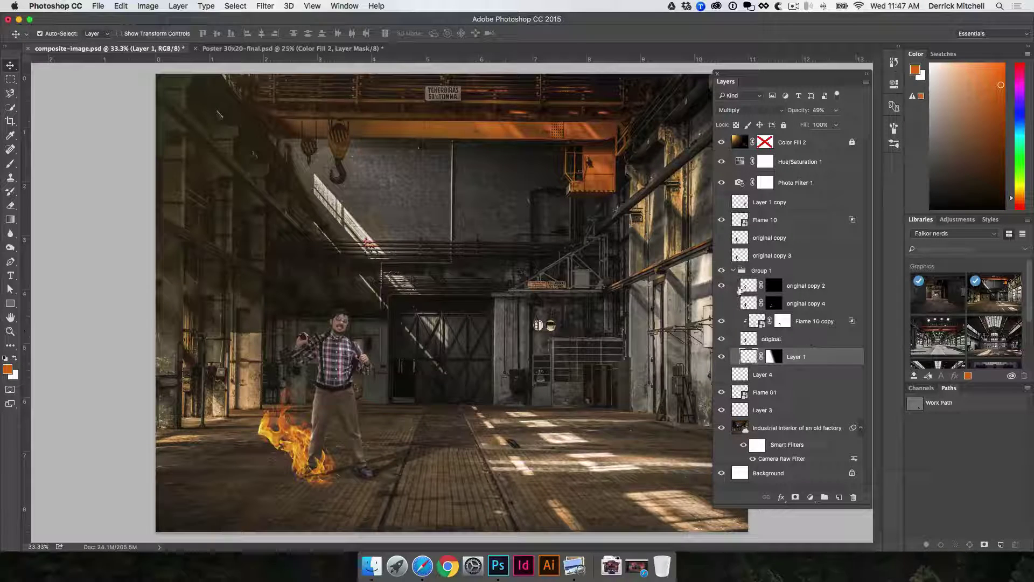
Step: Link all the layers inside Group 1, from original copy 2 down to Layer 1
{"action": "left_click", "coordinate": [810, 287]}
{"action": "left_click", "coordinate": [816, 359], "text": "shift"}
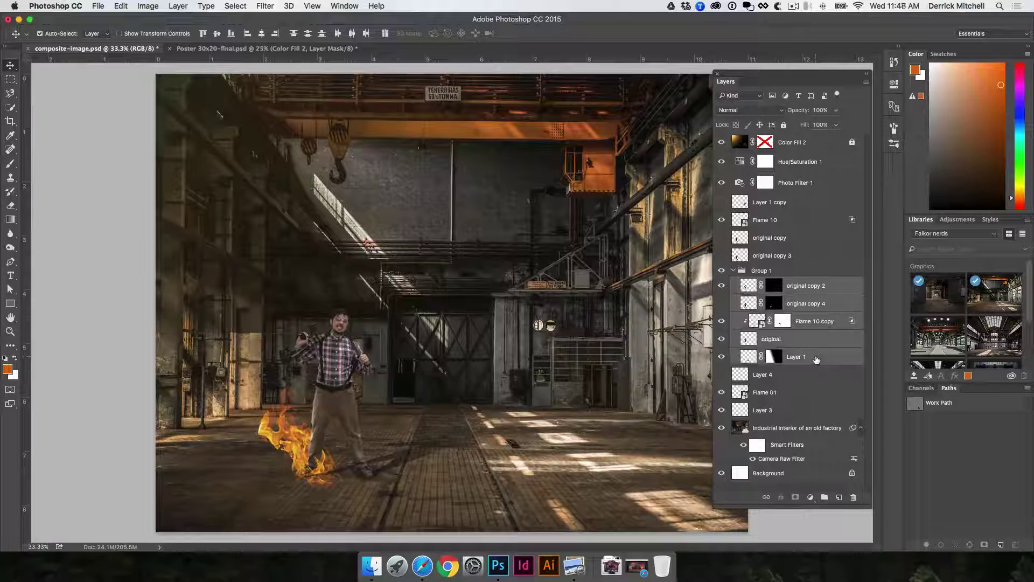
{"action": "right_click", "coordinate": [823, 306]}
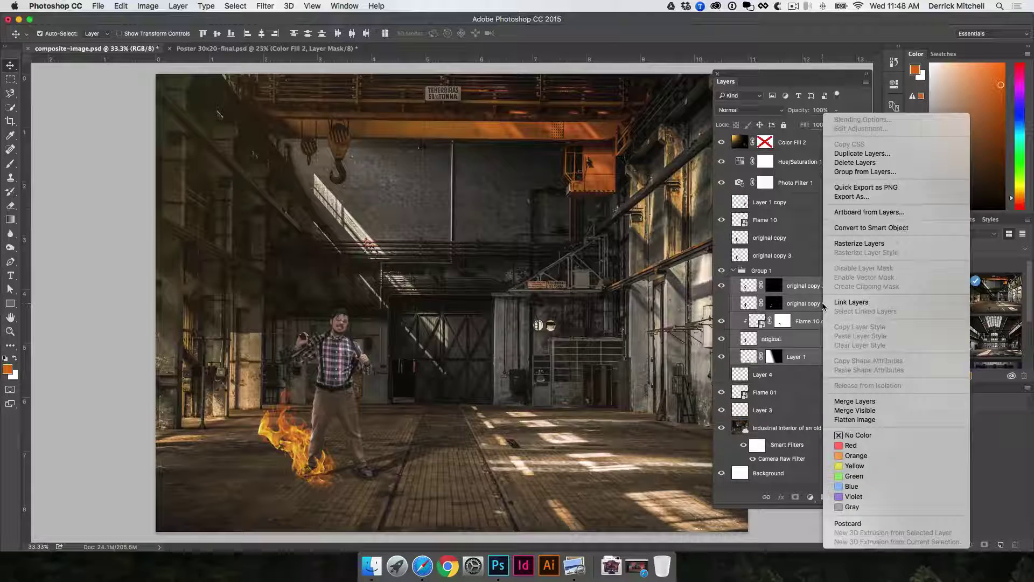
{"action": "left_click", "coordinate": [844, 302]}
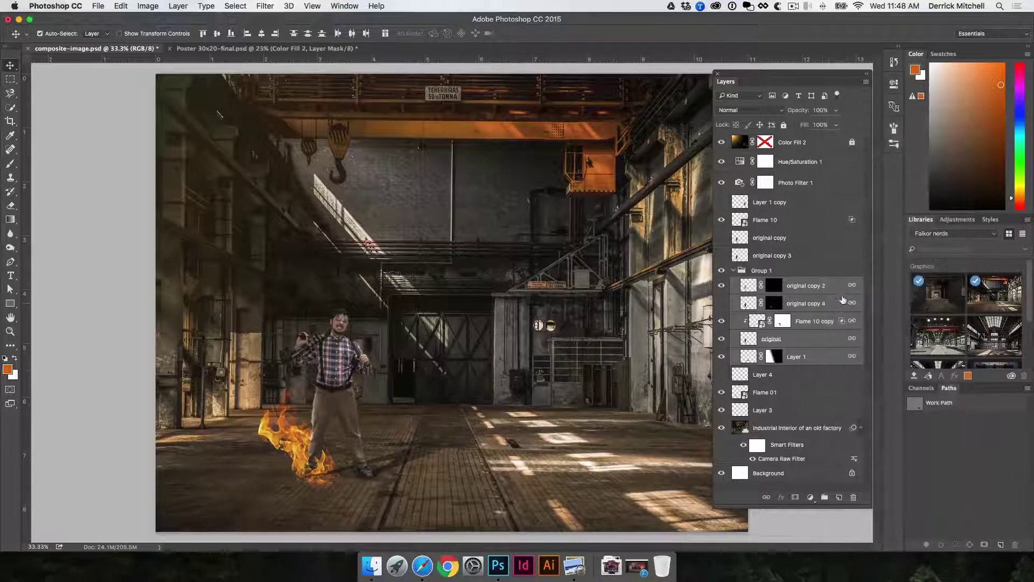
Step: Move the linked man and shadow layers around the canvas together, ending with the man above the flames
{"action": "left_click_drag", "start_coordinate": [333, 380], "coordinate": [471, 318]}
{"action": "key", "text": "ctrl+alt+z"}
{"action": "key", "text": "ctrl+alt+z"}
{"action": "key", "text": "ctrl+alt+z"}
{"action": "key", "text": "ctrl+alt+z"}
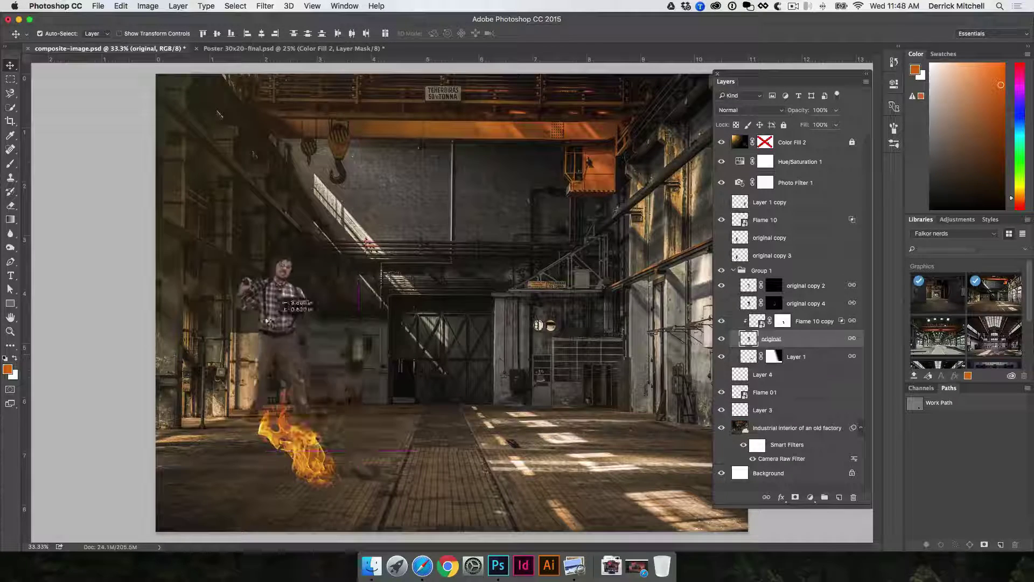
{"action": "key", "text": "ctrl+alt+z"}
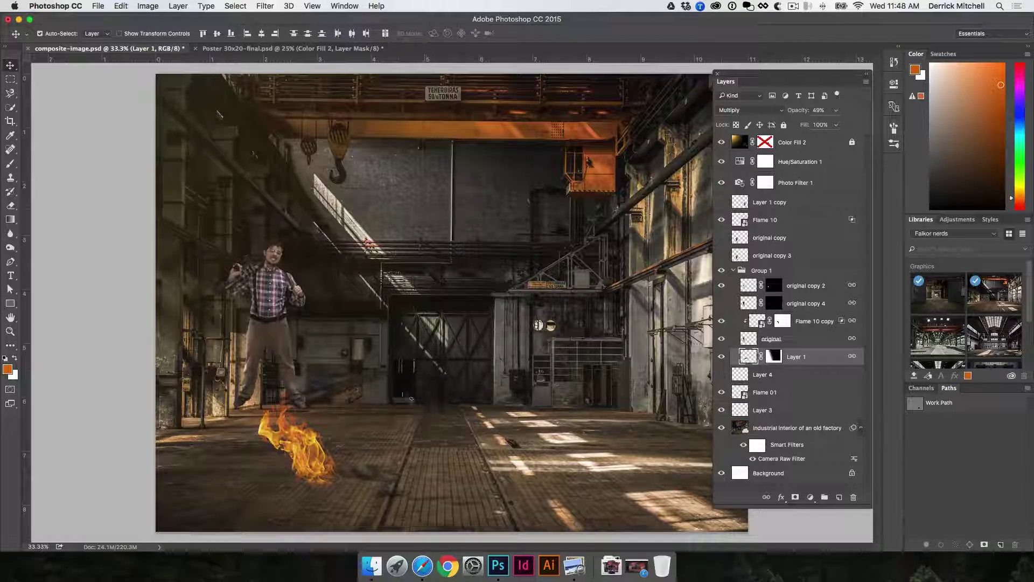
{"action": "left_click_drag", "start_coordinate": [286, 270], "coordinate": [339, 296]}
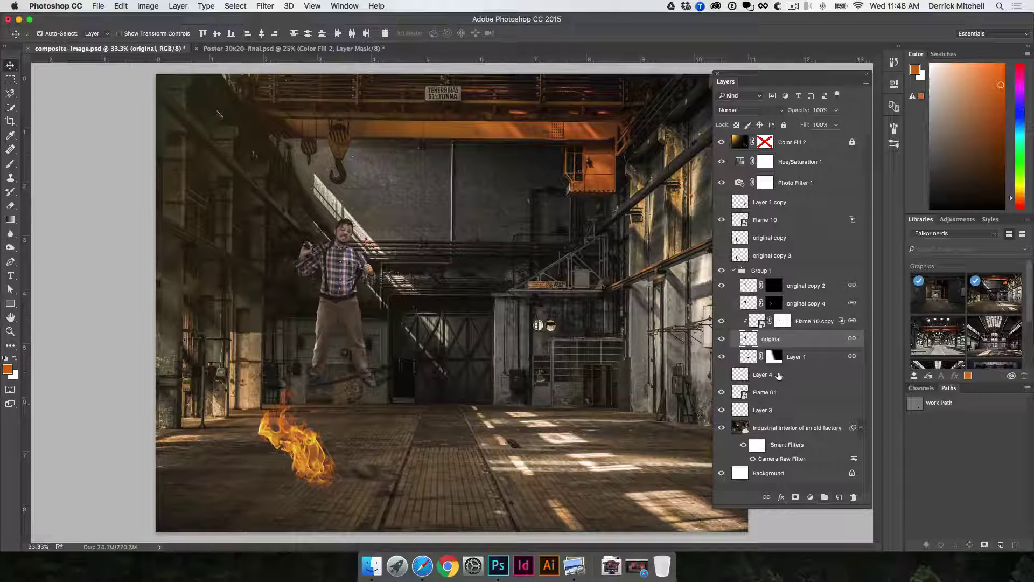
Step: Hide Layer 1 and free-transform the linked layers, rotating them about 9.7° counterclockwise and stretching their height to about 103%
{"action": "left_click", "coordinate": [722, 357]}
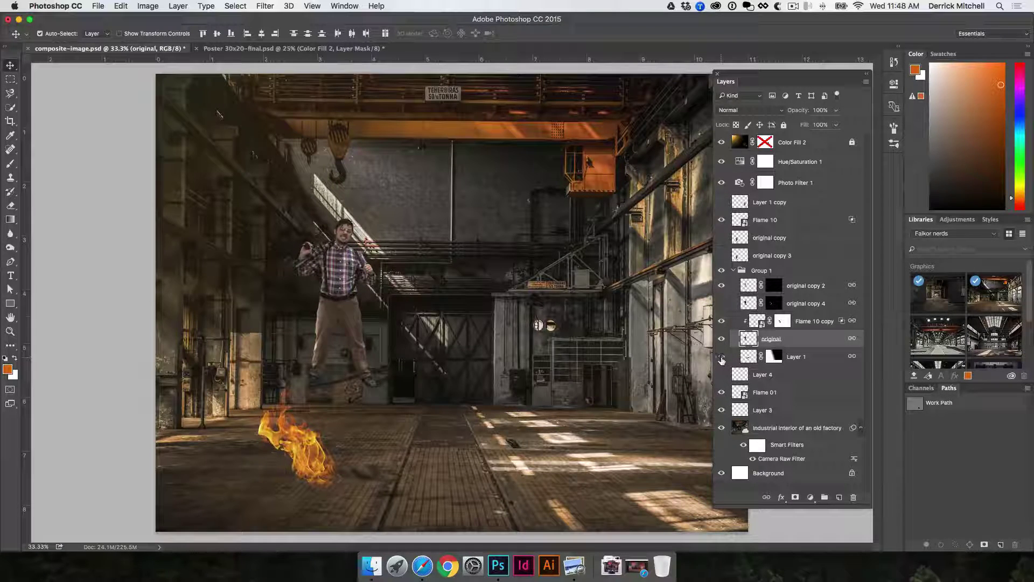
{"action": "key", "text": "super+z"}
{"action": "key", "text": "super+t"}
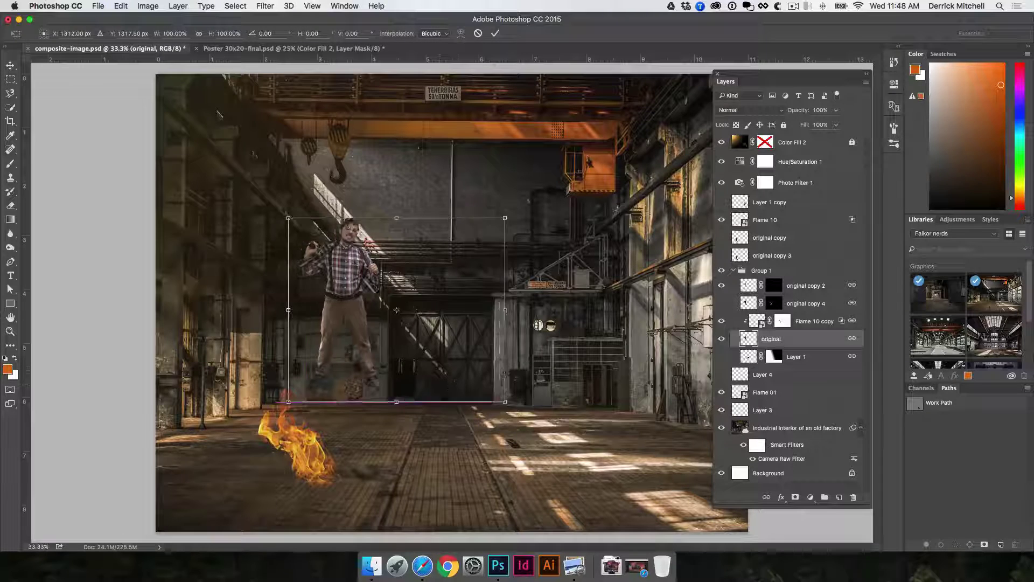
{"action": "left_click_drag", "start_coordinate": [553, 424], "coordinate": [563, 396]}
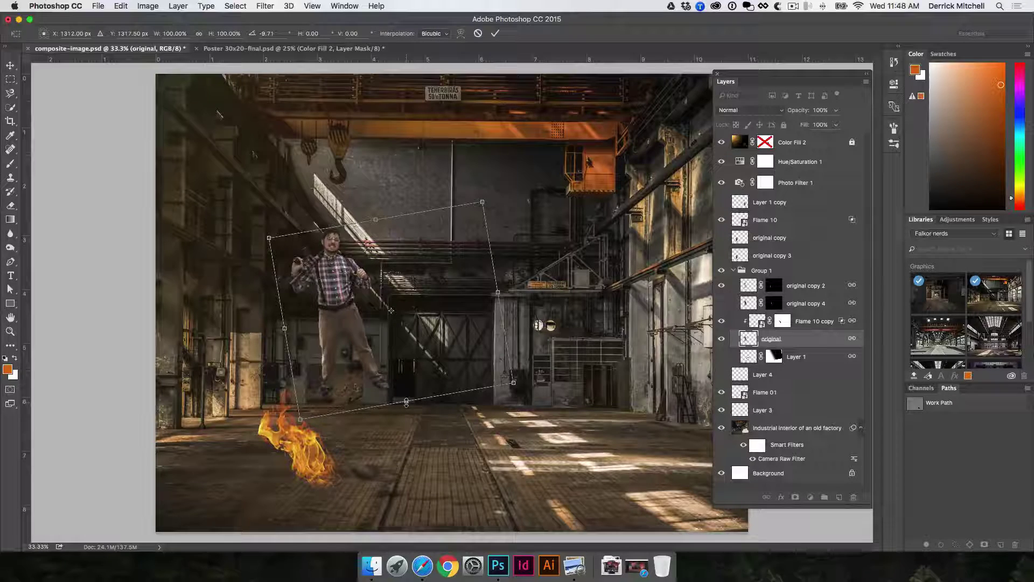
{"action": "mouse_move", "coordinate": [406, 401]}
{"action": "left_mouse_down"}
{"action": "mouse_move", "coordinate": [416, 353]}
{"action": "mouse_move", "coordinate": [402, 408]}
{"action": "left_mouse_up"}
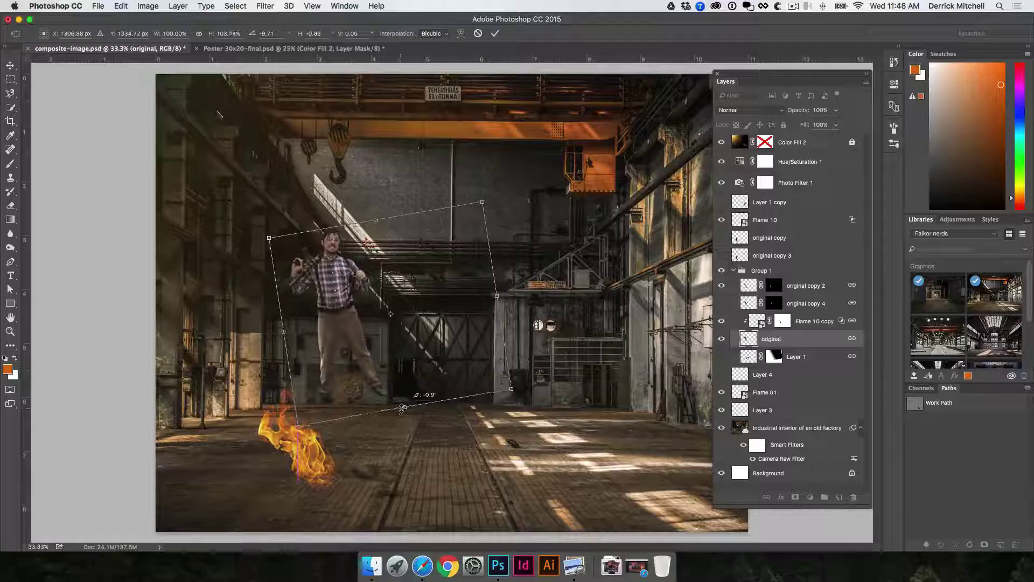
{"action": "key", "text": "Return"}
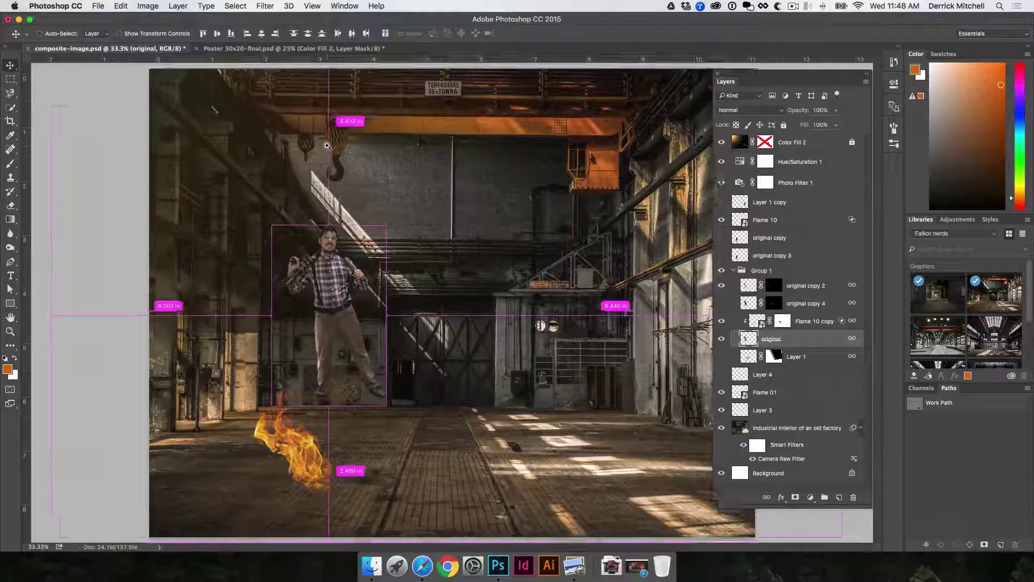
Step: Rasterize the "Industrial interior of an old factory" layer
{"action": "key", "text": "super+1"}
{"action": "left_click", "coordinate": [765, 428]}
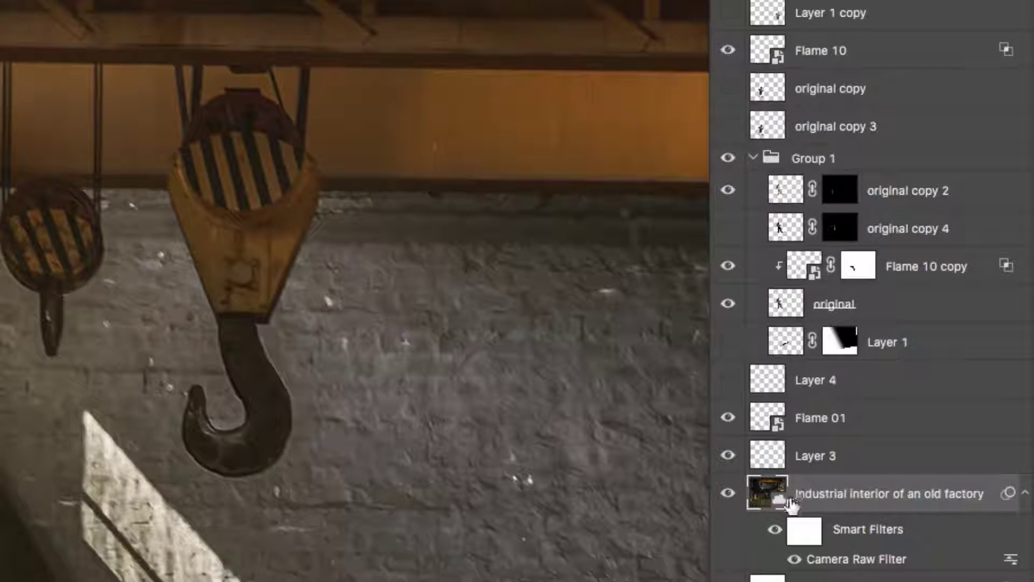
{"action": "right_click", "coordinate": [840, 490]}
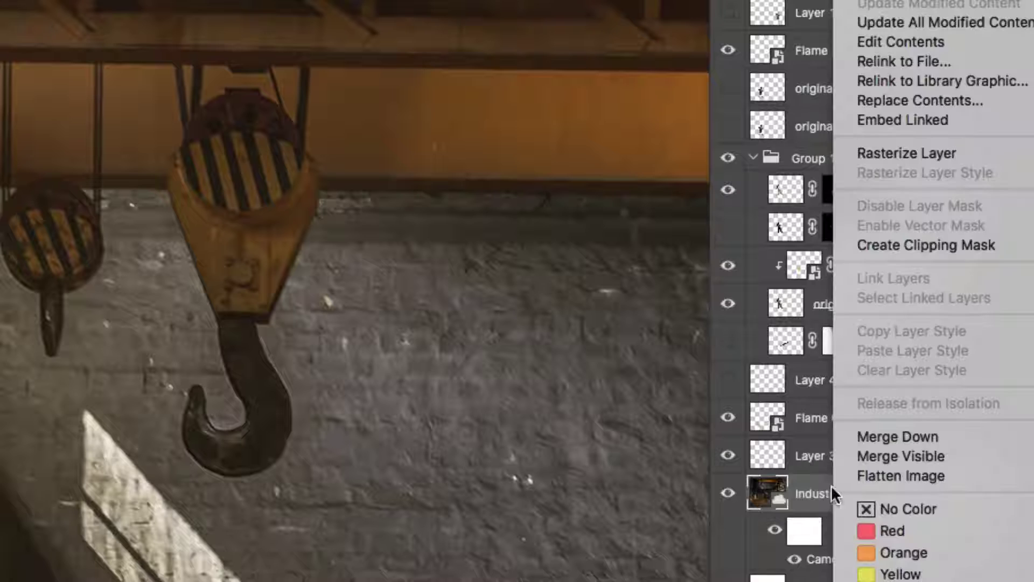
{"action": "left_click", "coordinate": [934, 152]}
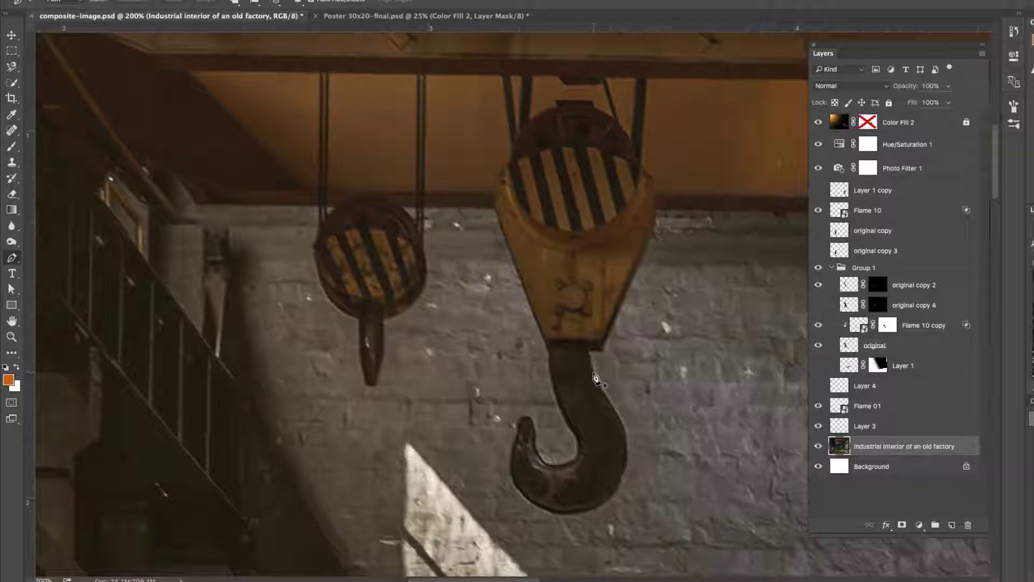
Step: Select the large crane hook and its striped pulley with the Quick Selection tool, excluding the cables above it
{"action": "key", "text": "w"}
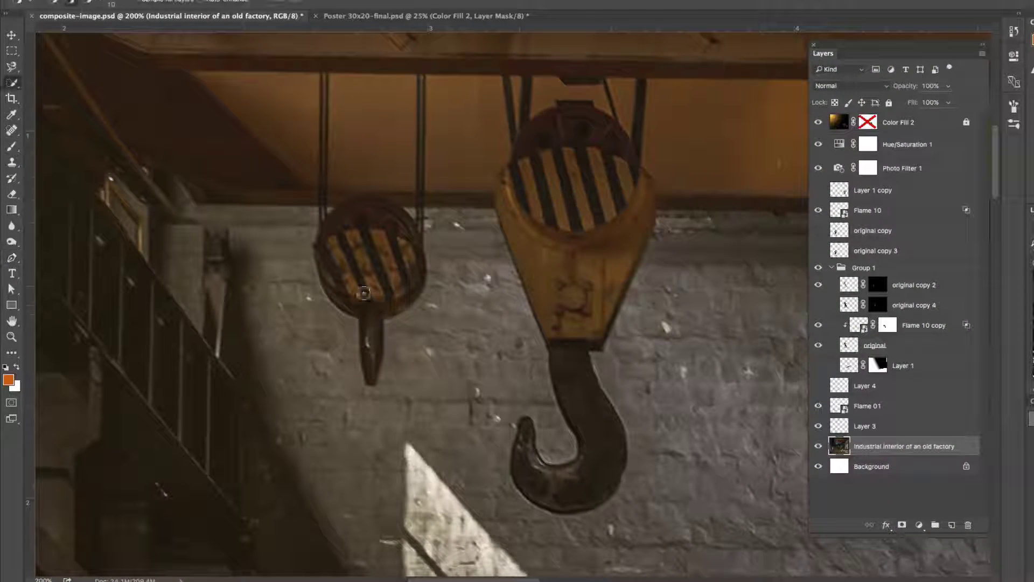
{"action": "right_click", "coordinate": [11, 87]}
{"action": "left_click", "coordinate": [81, 83]}
{"action": "mouse_move", "coordinate": [555, 126]}
{"action": "left_mouse_down"}
{"action": "mouse_move", "coordinate": [513, 191]}
{"action": "mouse_move", "coordinate": [562, 302]}
{"action": "left_mouse_up"}
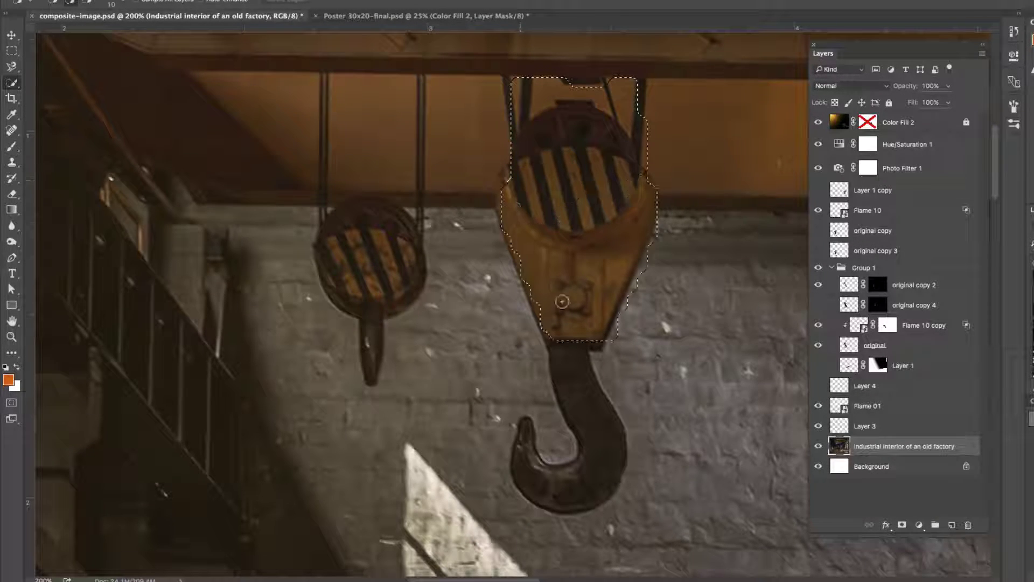
{"action": "mouse_move", "coordinate": [569, 353]}
{"action": "left_mouse_down"}
{"action": "mouse_move", "coordinate": [581, 401]}
{"action": "mouse_move", "coordinate": [532, 470]}
{"action": "mouse_move", "coordinate": [525, 438]}
{"action": "mouse_move", "coordinate": [520, 462]}
{"action": "mouse_move", "coordinate": [524, 439]}
{"action": "left_mouse_up"}
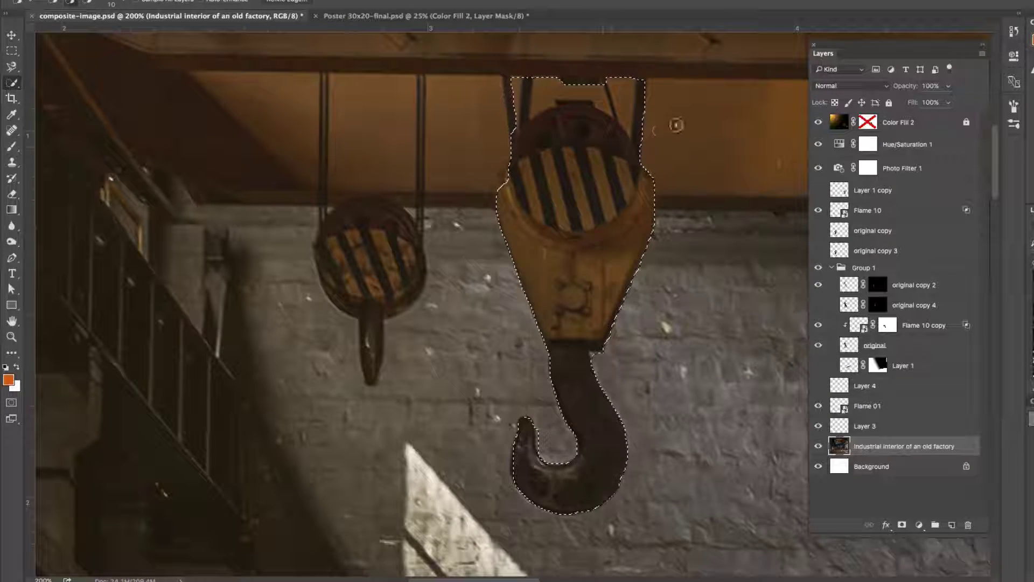
{"action": "mouse_move", "coordinate": [645, 152]}
{"action": "left_mouse_down"}
{"action": "mouse_move", "coordinate": [620, 105]}
{"action": "mouse_move", "coordinate": [576, 86]}
{"action": "mouse_move", "coordinate": [532, 96]}
{"action": "mouse_move", "coordinate": [489, 131]}
{"action": "mouse_move", "coordinate": [524, 79]}
{"action": "left_mouse_up"}
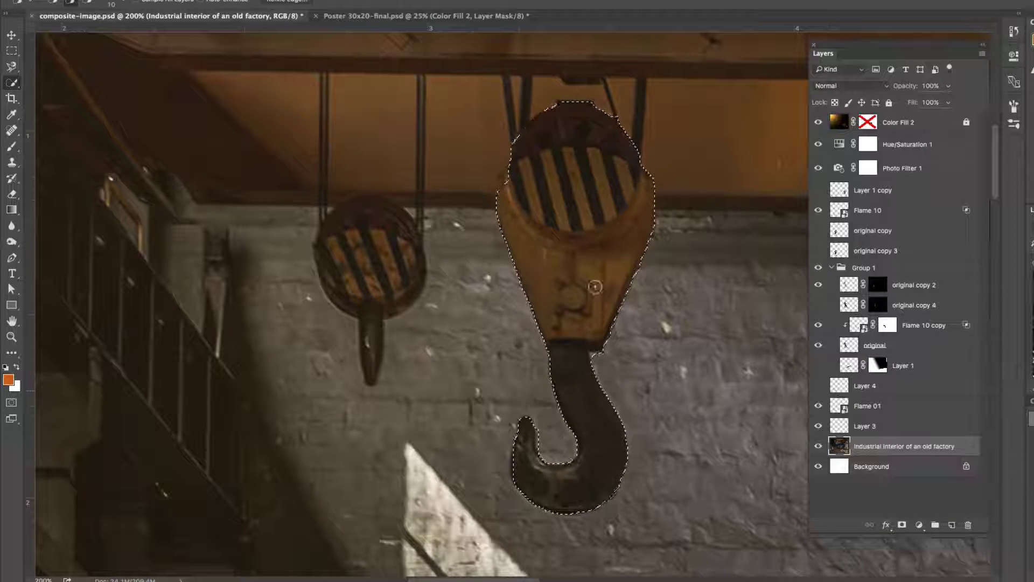
Step: Move the selected crane hook straight down the brick wall to behind the man's head with the Content-Aware Move tool
{"action": "left_click", "coordinate": [596, 288], "text": "alt"}
{"action": "left_click", "coordinate": [597, 288], "text": "alt"}
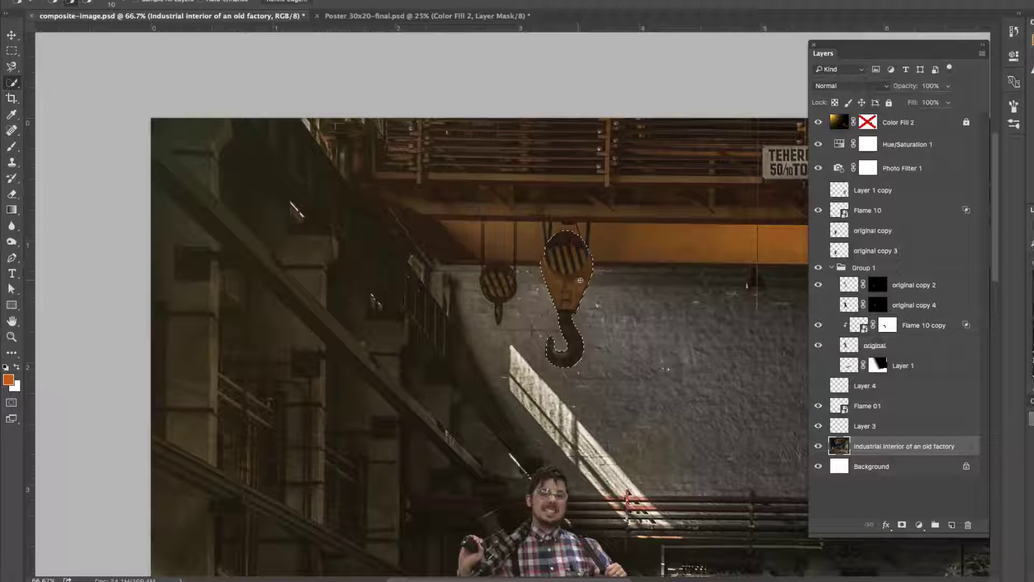
{"action": "key", "text": "m"}
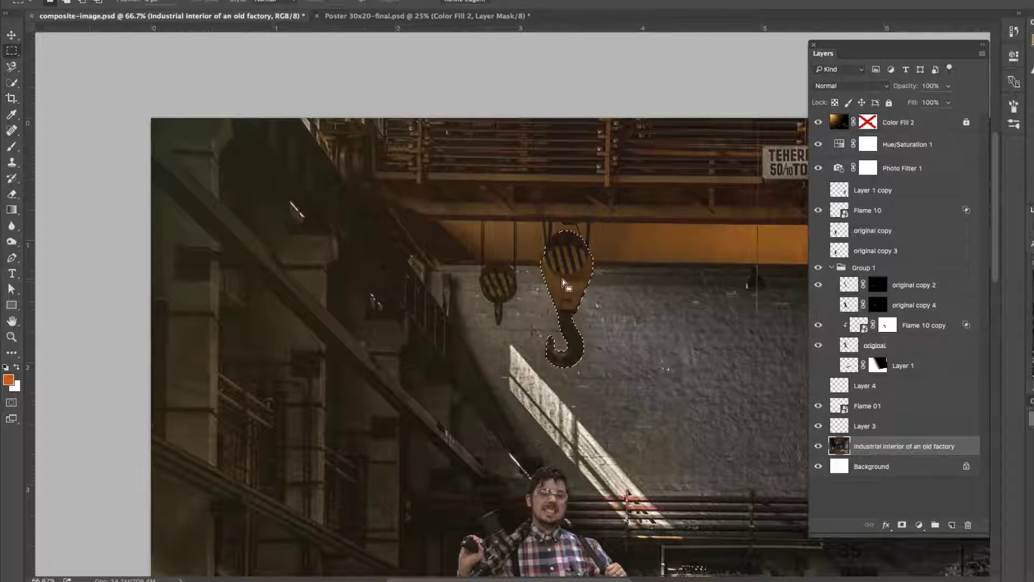
{"action": "left_click_drag", "start_coordinate": [506, 279], "coordinate": [416, 232]}
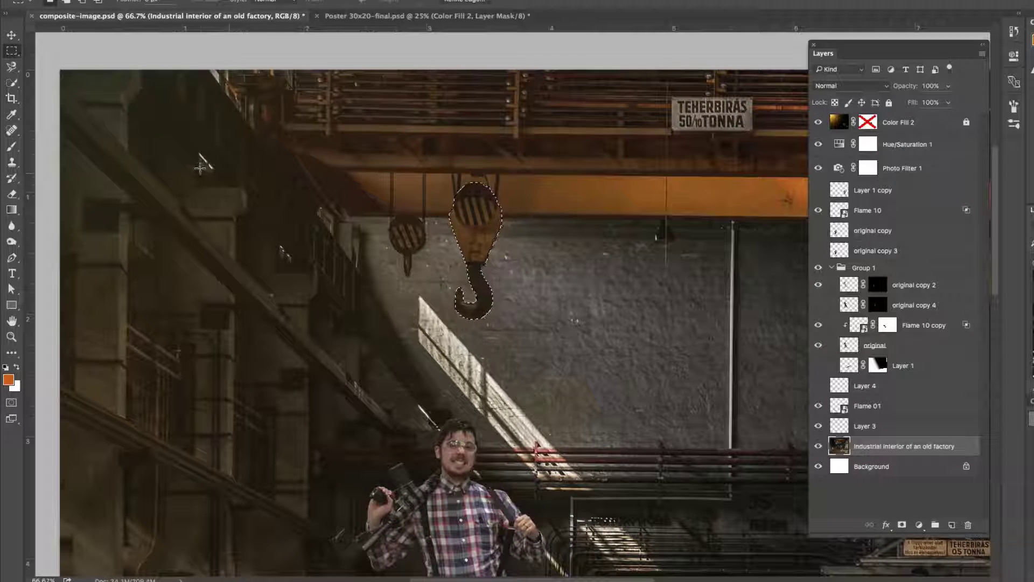
{"action": "left_click", "coordinate": [6, 152]}
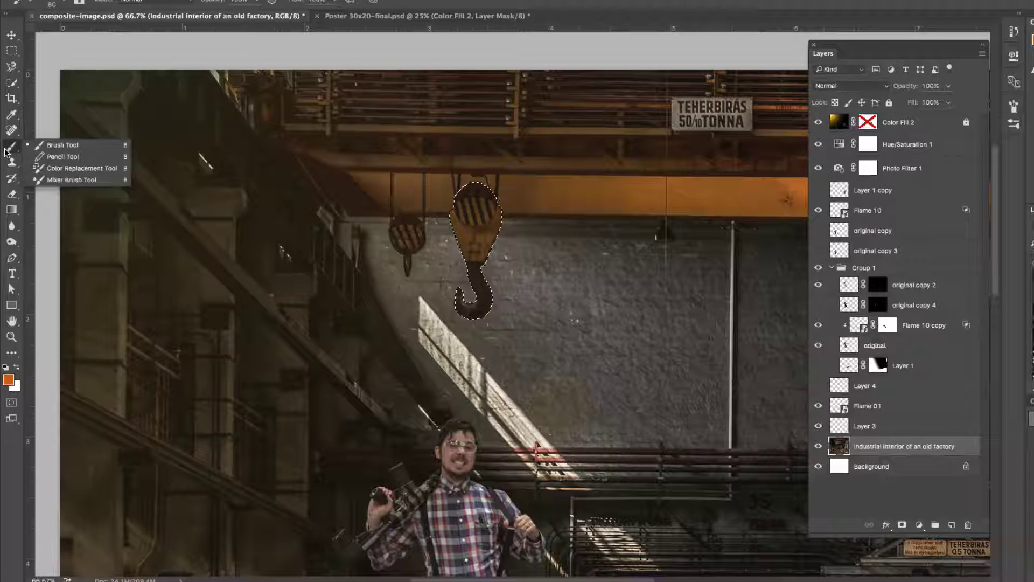
{"action": "left_click", "coordinate": [12, 132]}
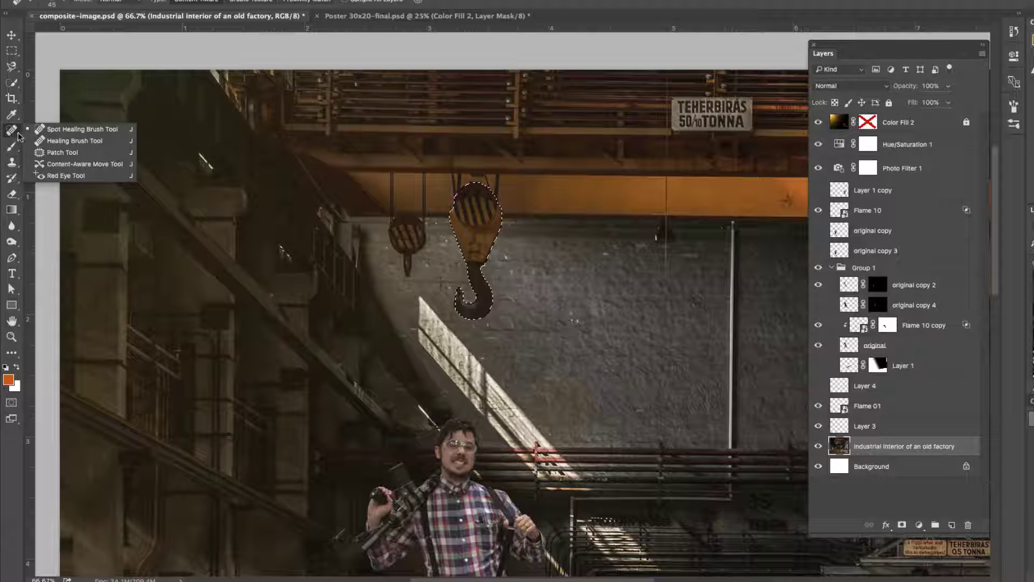
{"action": "left_click", "coordinate": [125, 164]}
{"action": "left_click_drag", "start_coordinate": [481, 228], "coordinate": [483, 358]}
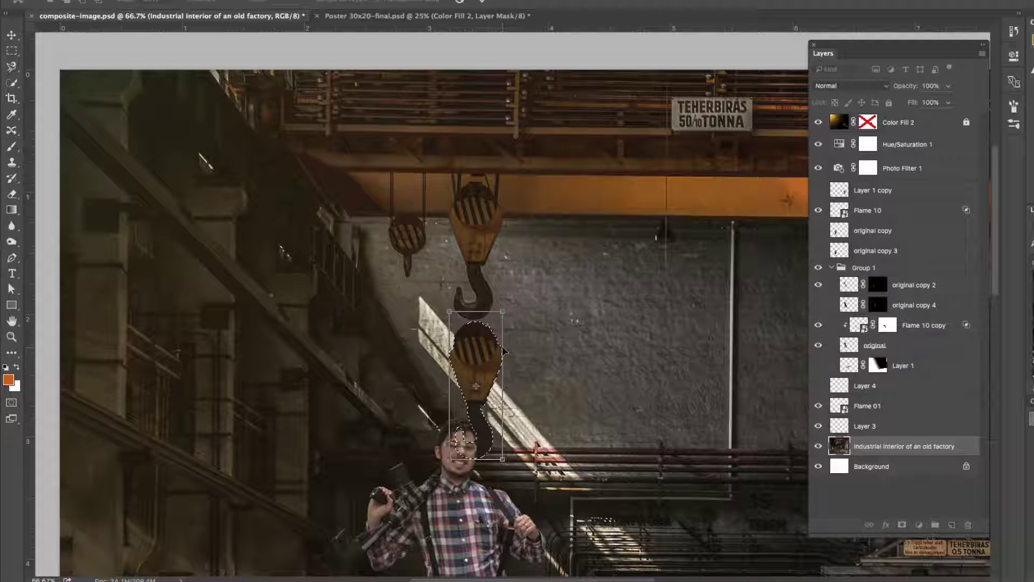
{"action": "key", "text": "Return"}
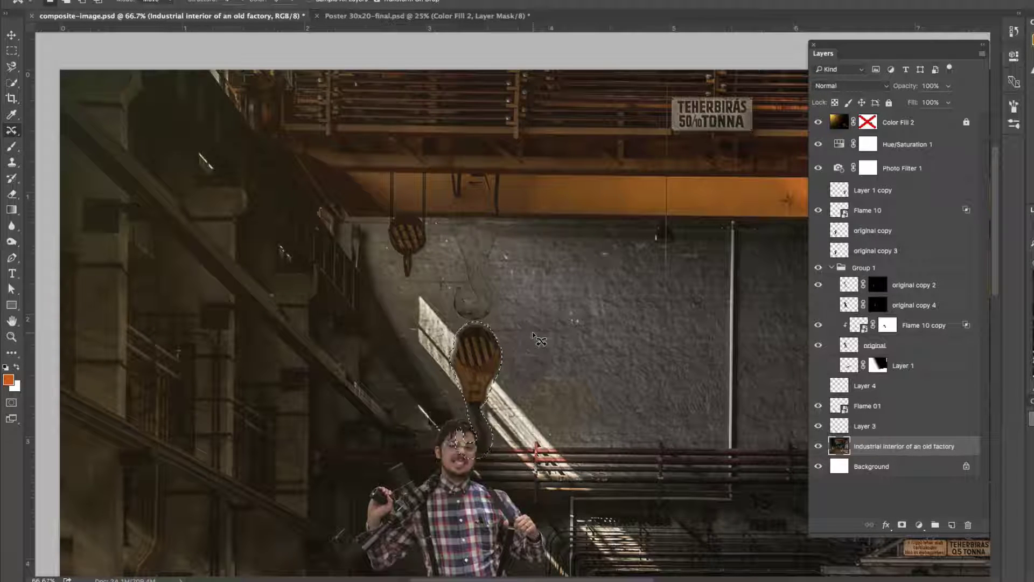
Step: Lasso the ghost outline of the hook's curved lower part on the brick wall and fill it using Content-Aware
{"action": "key", "text": "v"}
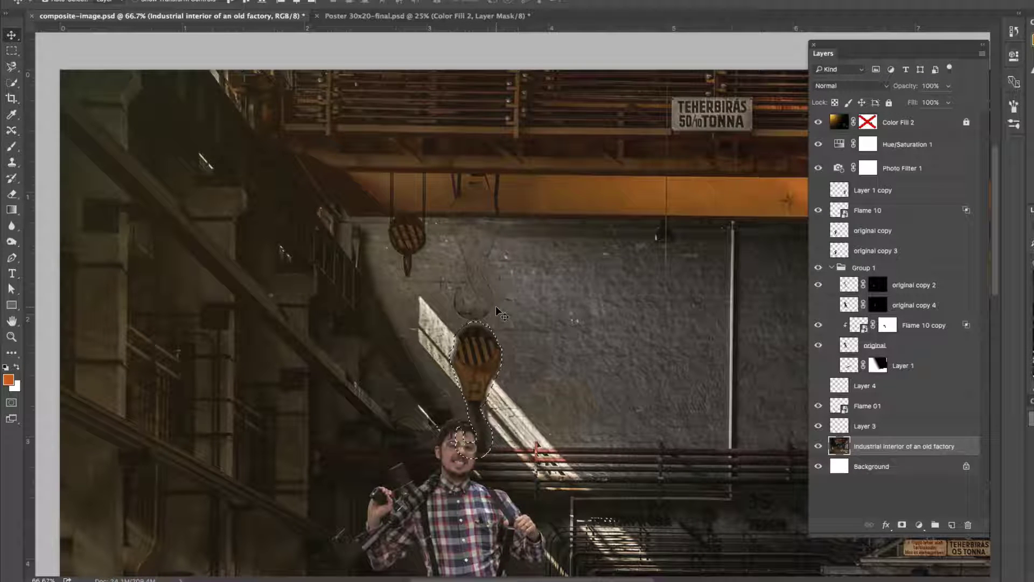
{"action": "key", "text": "super"}
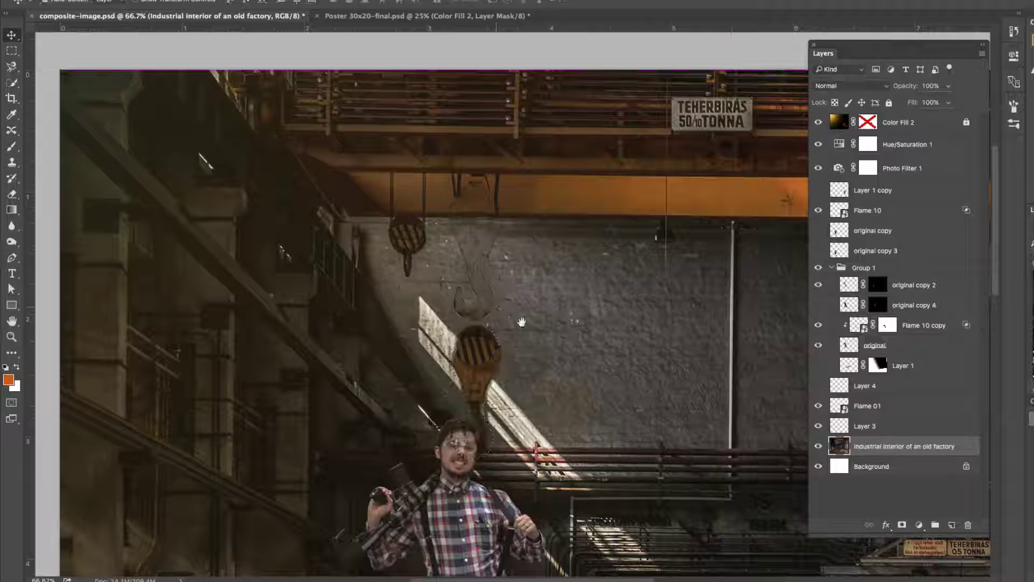
{"action": "left_click", "coordinate": [498, 301], "text": "super"}
{"action": "left_click", "coordinate": [476, 236], "text": "super"}
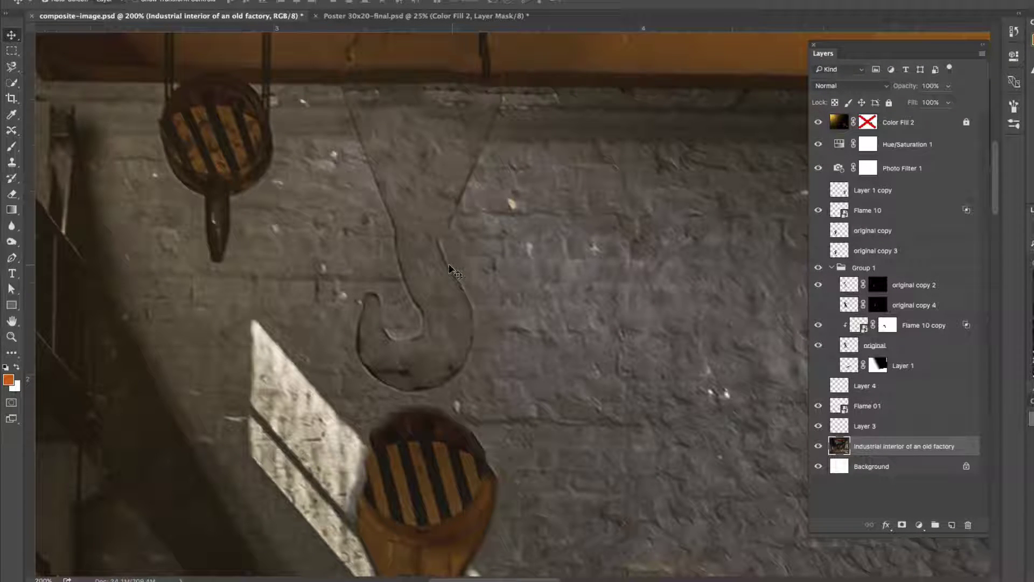
{"action": "key", "text": "l"}
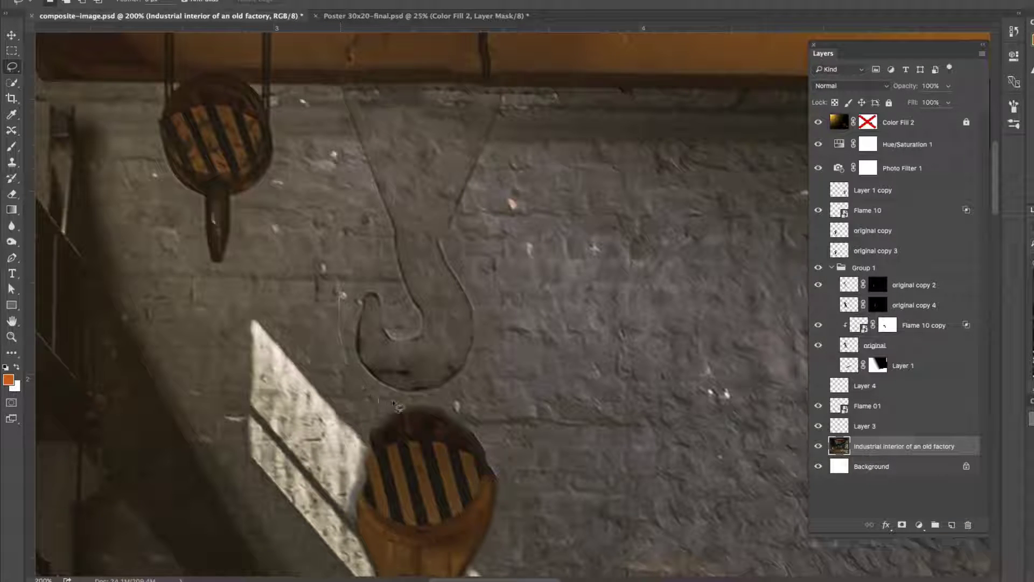
{"action": "left_click_drag", "start_coordinate": [397, 264], "coordinate": [398, 265]}
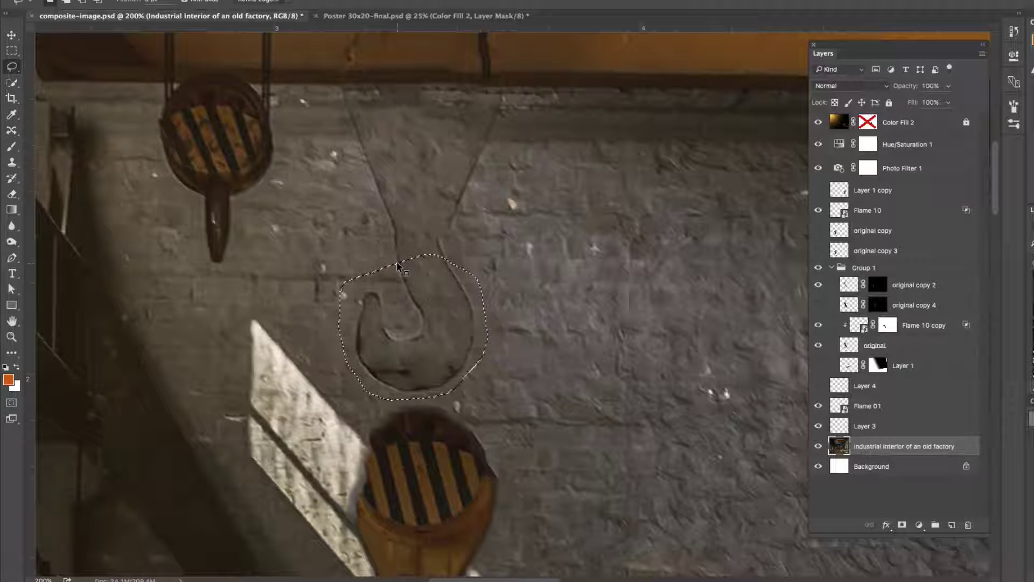
{"action": "key", "text": "shift+BackSpace"}
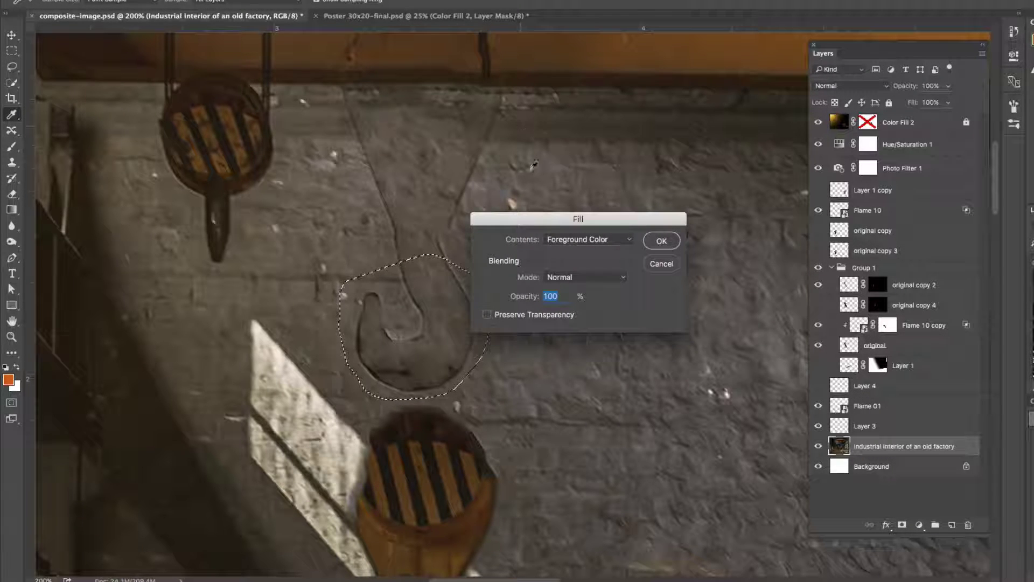
{"action": "left_click_drag", "start_coordinate": [516, 218], "coordinate": [558, 173]}
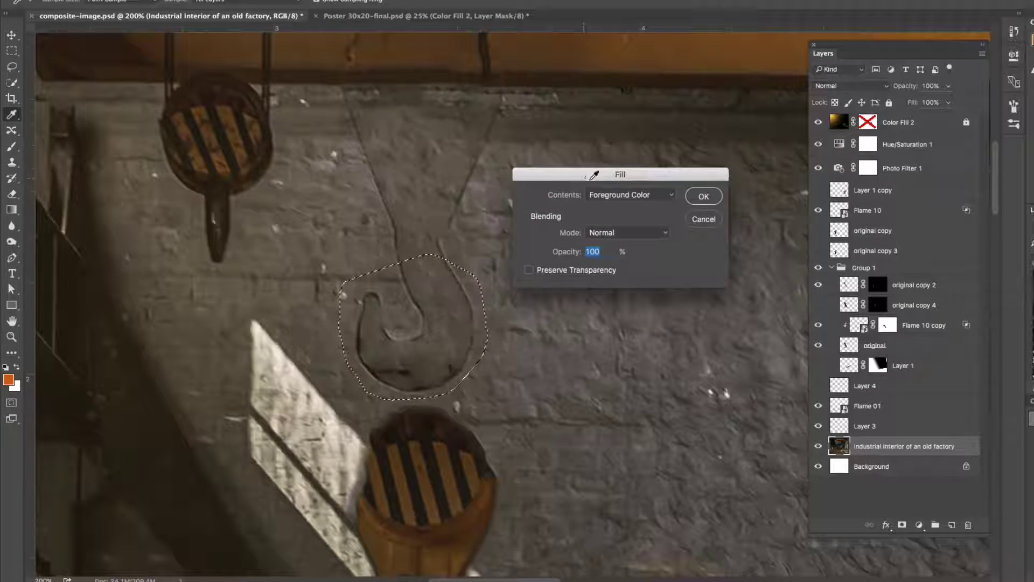
{"action": "left_click", "coordinate": [613, 196]}
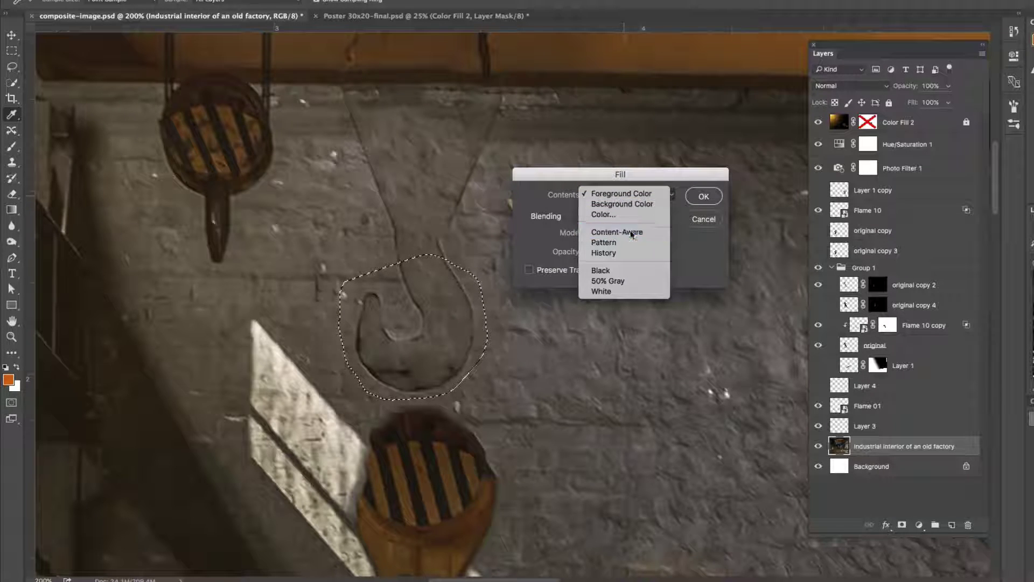
{"action": "left_click", "coordinate": [631, 233]}
{"action": "left_click", "coordinate": [699, 195]}
Step: Lasso and Content-Aware fill the ghost traces of the hook's neck and the right edge of its tapered body
{"action": "mouse_move", "coordinate": [468, 302]}
{"action": "left_mouse_down"}
{"action": "mouse_move", "coordinate": [383, 243]}
{"action": "mouse_move", "coordinate": [412, 204]}
{"action": "mouse_move", "coordinate": [479, 207]}
{"action": "mouse_move", "coordinate": [489, 283]}
{"action": "left_mouse_up"}
{"action": "key", "text": "shift+F5"}
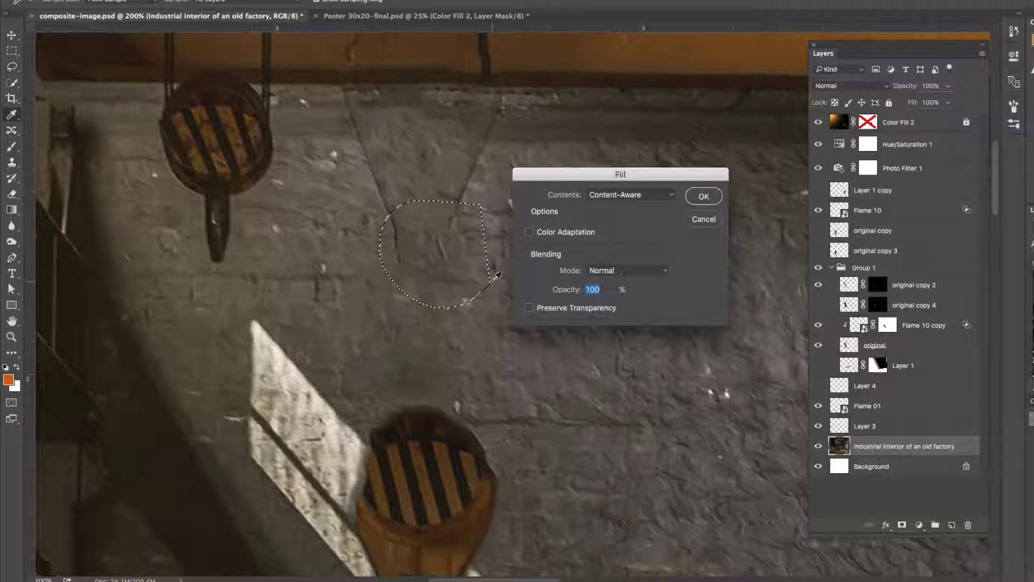
{"action": "key", "text": "Return"}
{"action": "mouse_move", "coordinate": [449, 160]}
{"action": "left_mouse_down"}
{"action": "mouse_move", "coordinate": [507, 148]}
{"action": "mouse_move", "coordinate": [501, 128]}
{"action": "left_mouse_up"}
{"action": "key", "text": "shift+F5"}
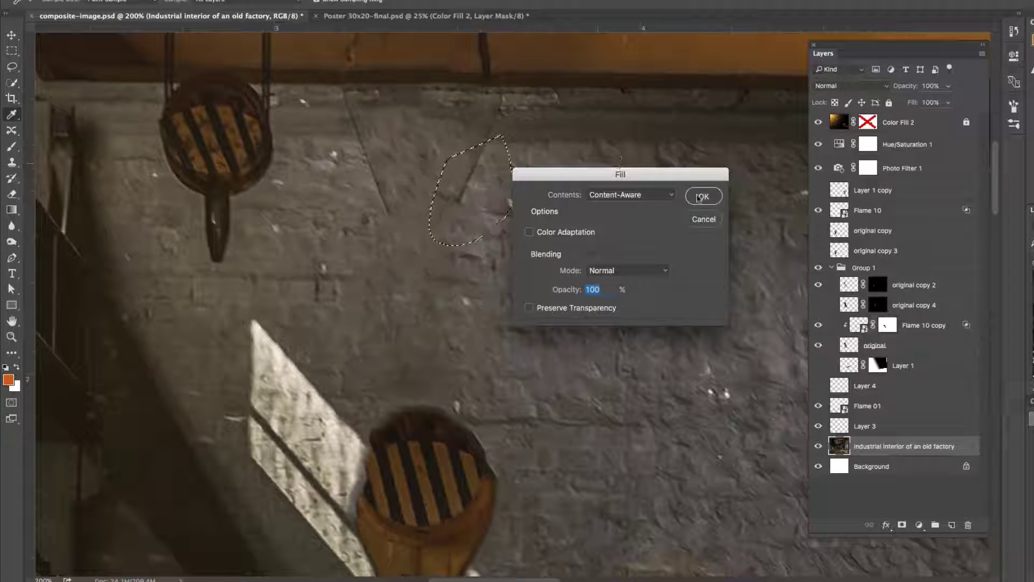
{"action": "key", "text": "Return"}
{"action": "key", "text": "ctrl+d"}
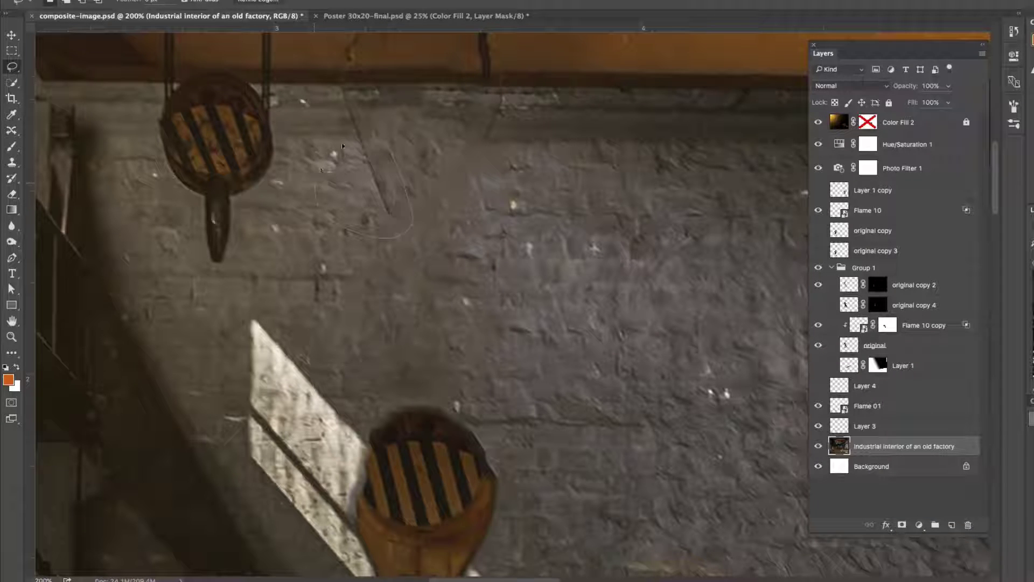
Step: Content-Aware fill the ghost's remaining left edge and the strip of wall just below the orange beam, and clear the selection
{"action": "left_click_drag", "start_coordinate": [342, 146], "coordinate": [352, 144]}
{"action": "key", "text": "shift+F5"}
{"action": "key", "text": "Return"}
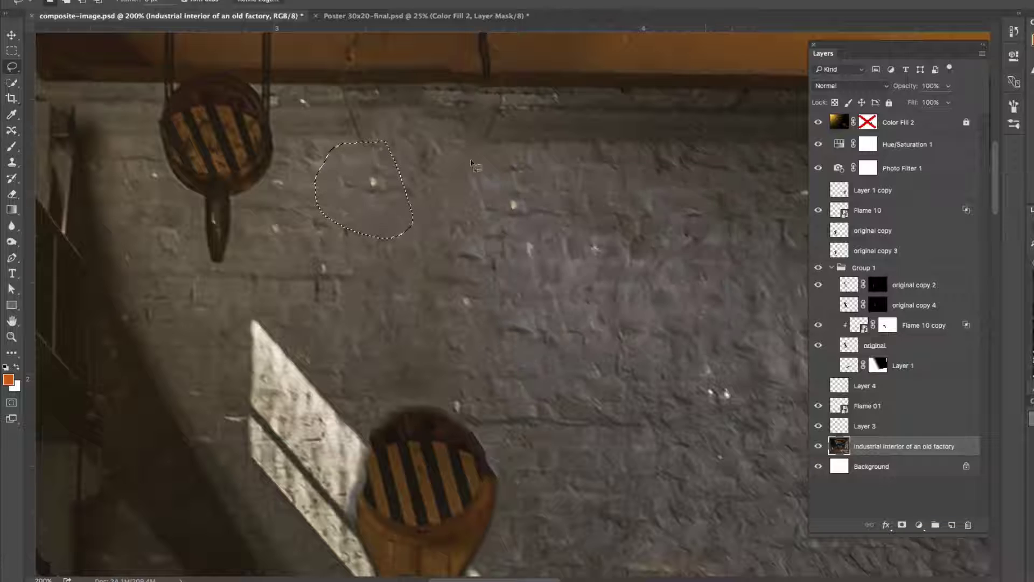
{"action": "key", "text": "ctrl+d"}
{"action": "mouse_move", "coordinate": [527, 129]}
{"action": "left_mouse_down"}
{"action": "mouse_move", "coordinate": [485, 105]}
{"action": "mouse_move", "coordinate": [421, 158]}
{"action": "mouse_move", "coordinate": [525, 135]}
{"action": "left_mouse_up"}
{"action": "key", "text": "shift+F5"}
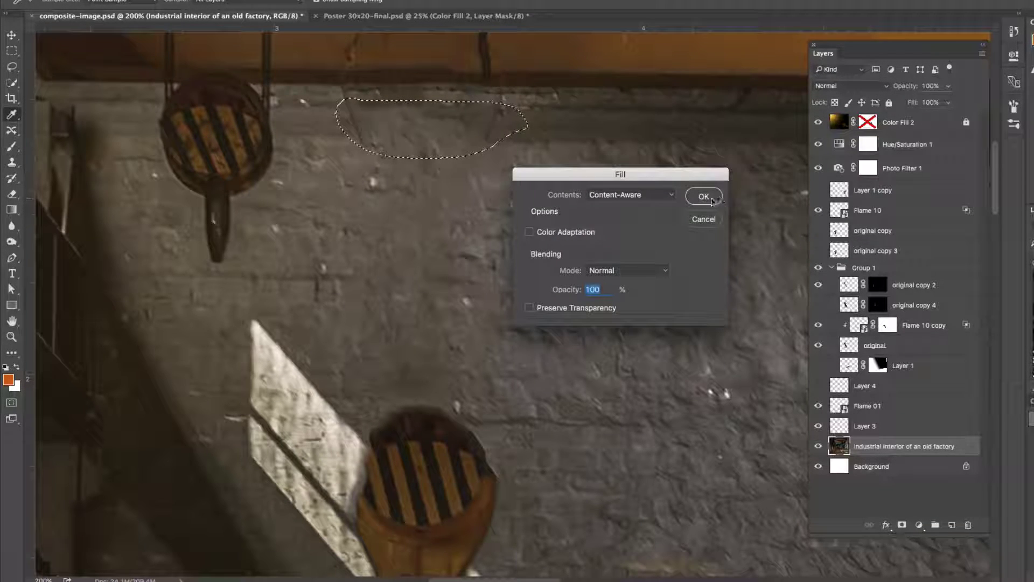
{"action": "left_click", "coordinate": [703, 196]}
{"action": "left_click", "coordinate": [512, 264], "text": "alt"}
{"action": "left_click", "coordinate": [515, 272], "text": "alt"}
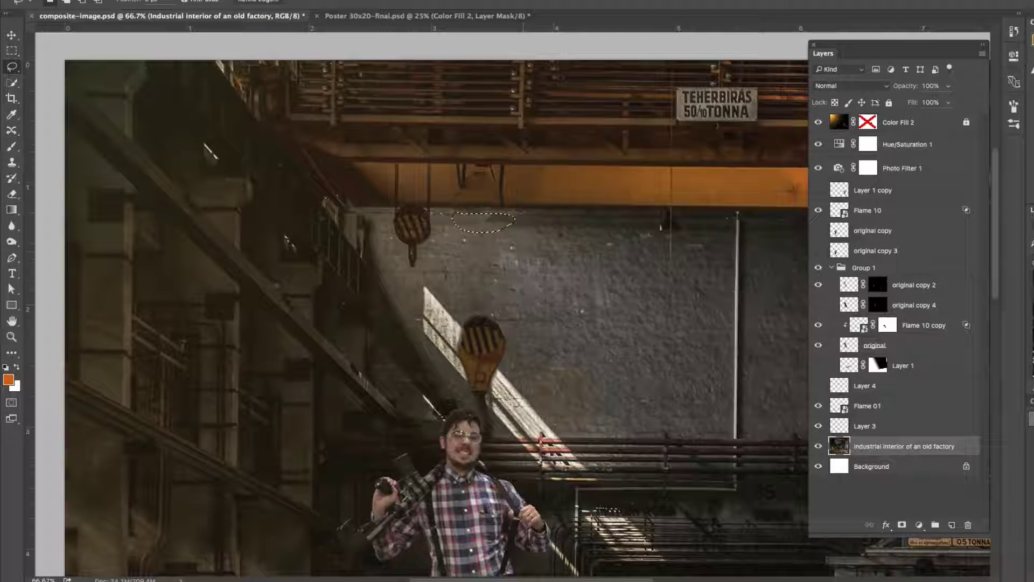
{"action": "key", "text": "ctrl+d"}
Step: Move the linked man layers slightly up and left in front of the lowered hook, and shift the Flame 01 layer right beneath his feet
{"action": "key", "text": "v"}
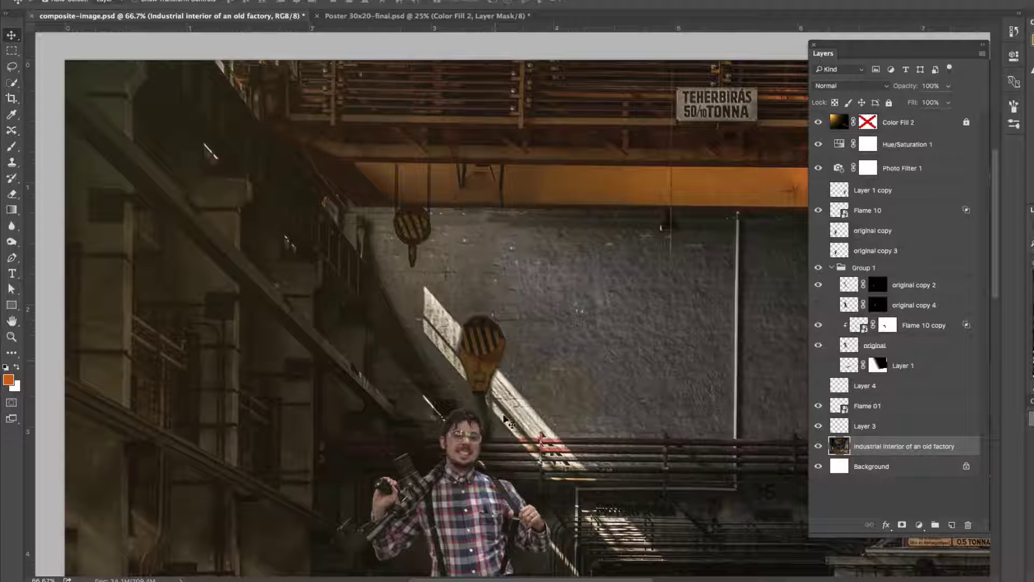
{"action": "key", "text": "ctrl+plus"}
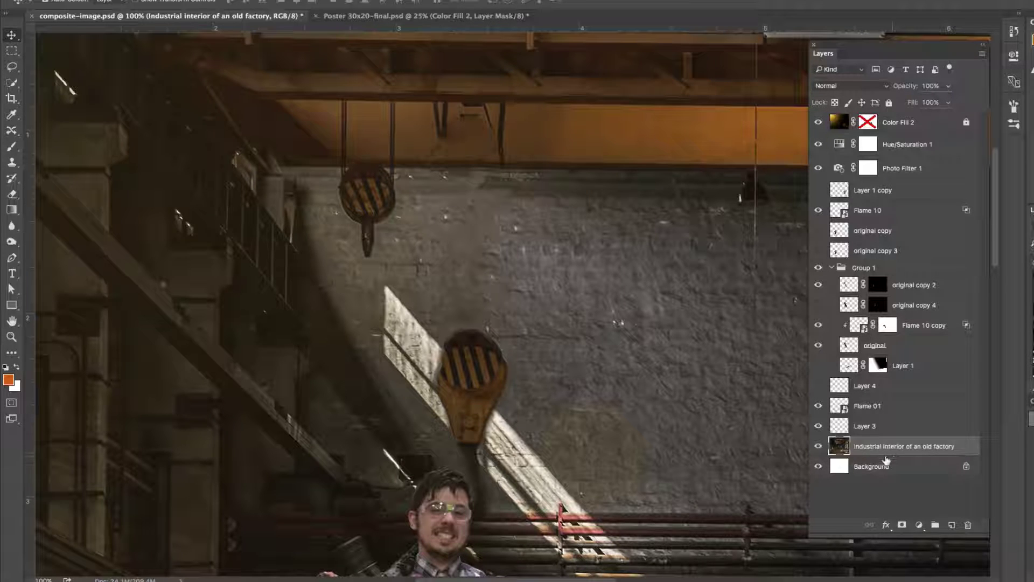
{"action": "scroll", "coordinate": [504, 336], "scroll_direction": "down", "scroll_amount": 10}
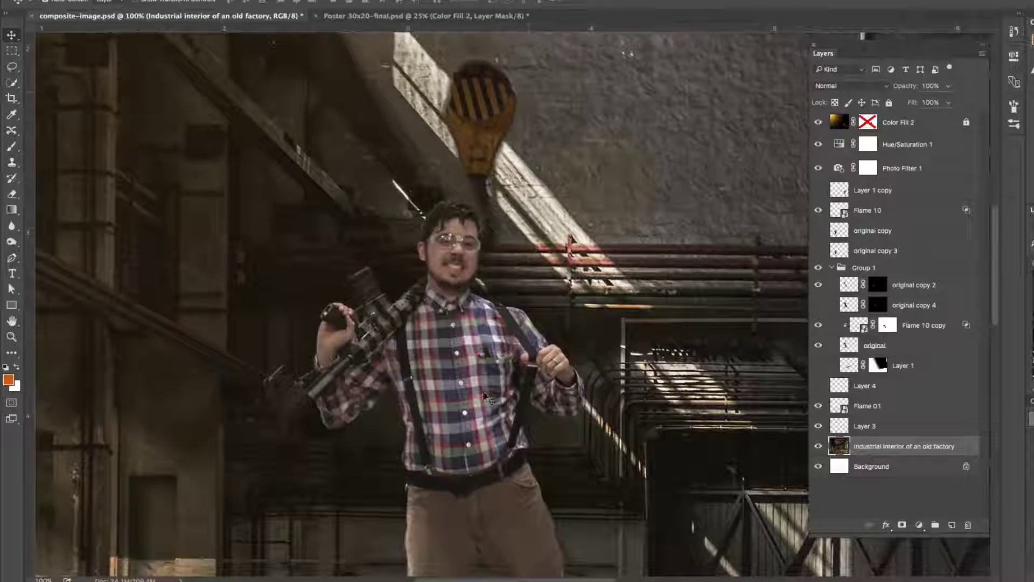
{"action": "left_click_drag", "start_coordinate": [481, 344], "coordinate": [453, 314]}
{"action": "key", "text": "ctrl+minus"}
{"action": "key", "text": "ctrl+minus"}
{"action": "left_click", "coordinate": [612, 447], "text": "alt"}
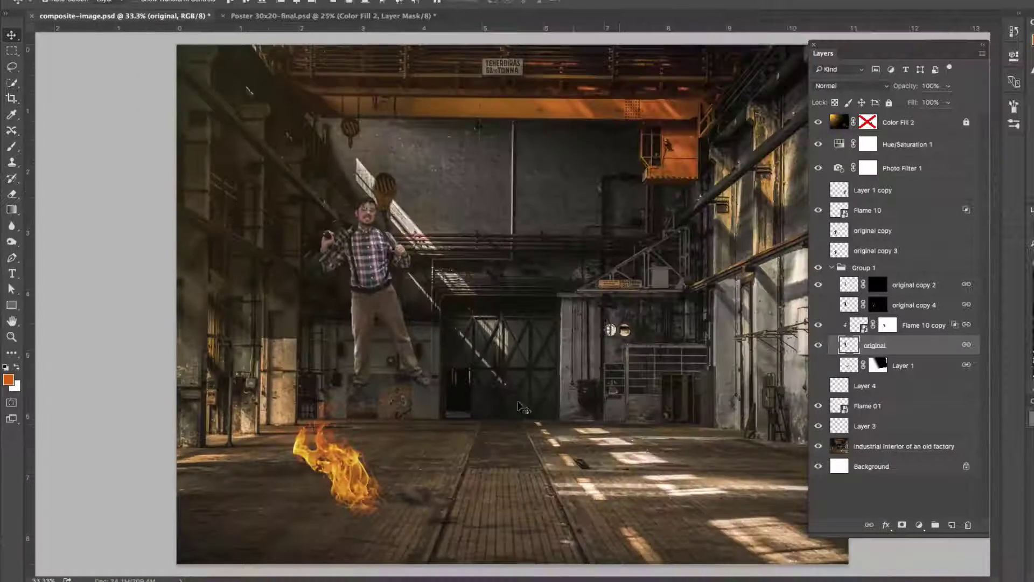
{"action": "left_click_drag", "start_coordinate": [339, 477], "coordinate": [389, 468]}
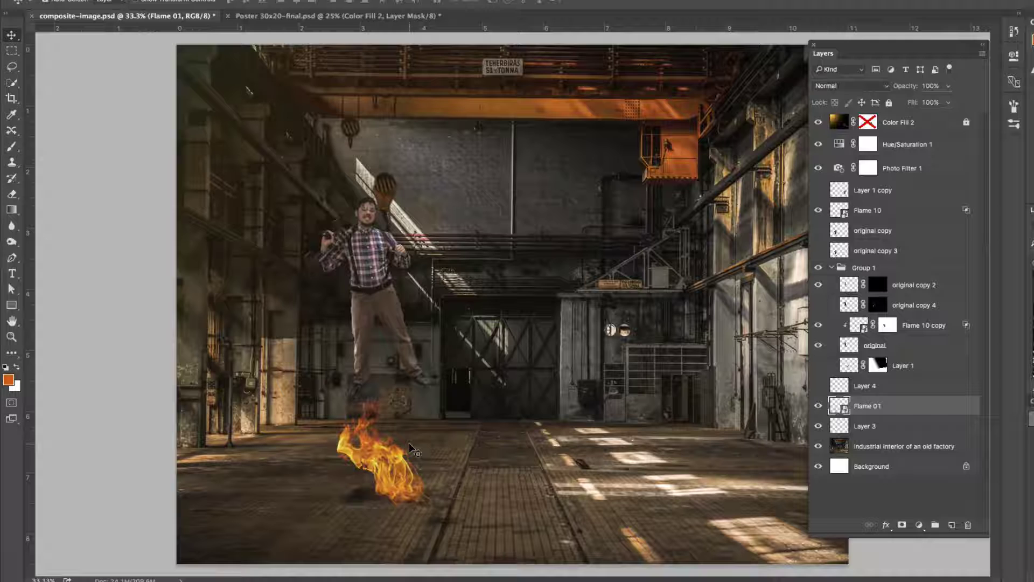
{"action": "key", "text": "ctrl"}
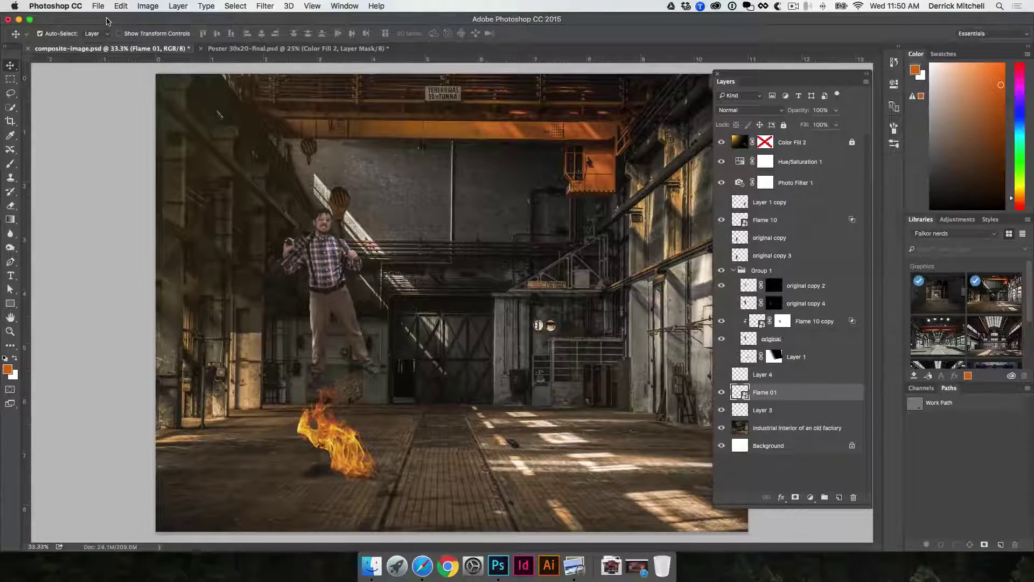
Step: Export the composite as composite-image.jpg at 70% quality and 3300 x 2550 px into the FINALS folder, and preview the exported file in Finder
{"action": "left_click", "coordinate": [101, 6]}
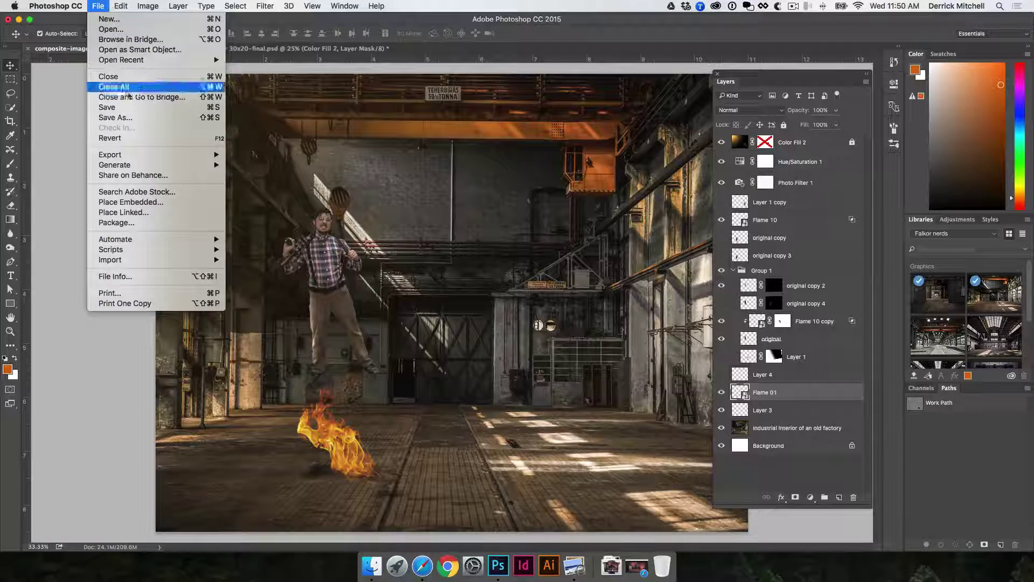
{"action": "mouse_move", "coordinate": [142, 156]}
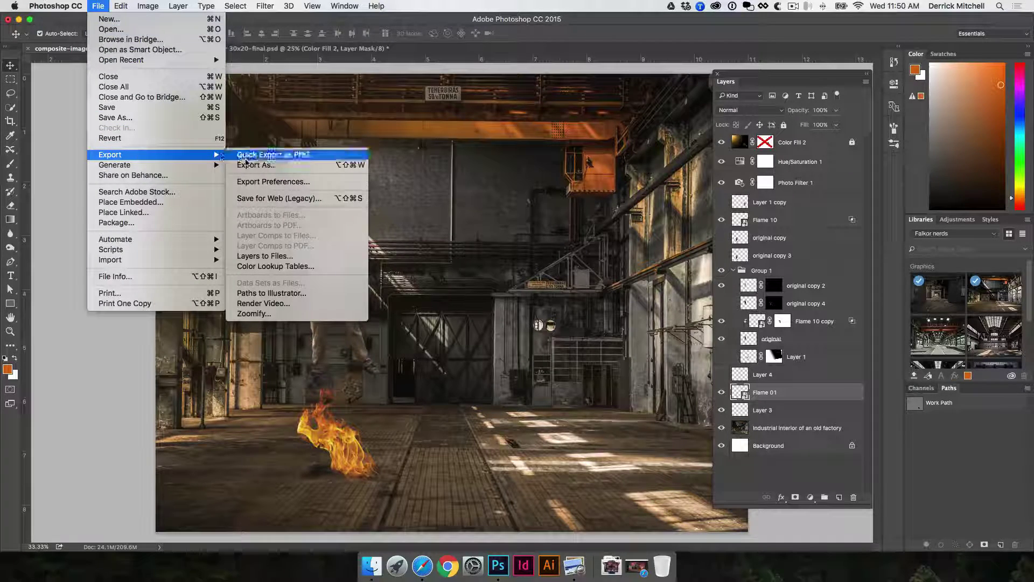
{"action": "left_click", "coordinate": [261, 168]}
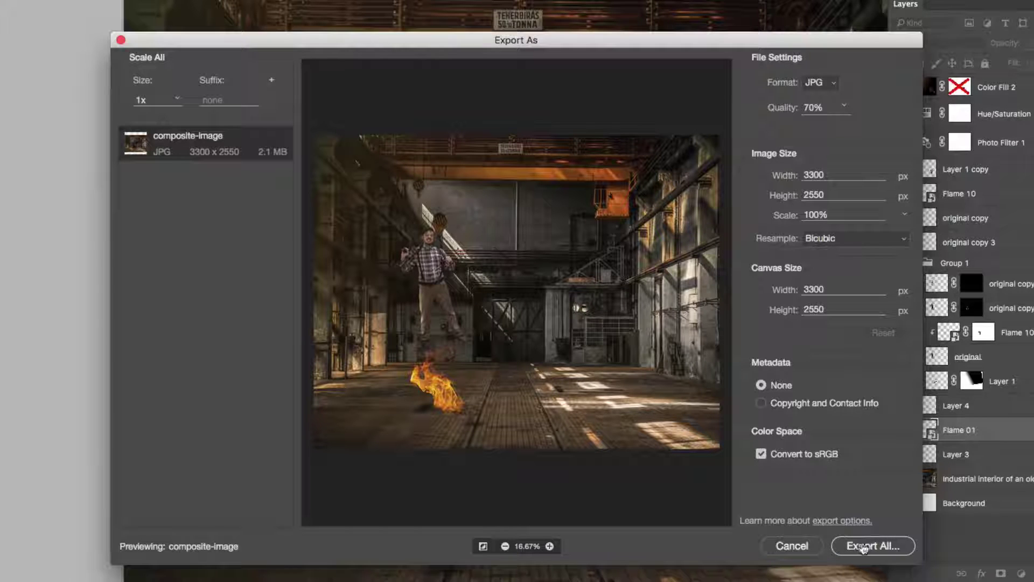
{"action": "left_click", "coordinate": [863, 548]}
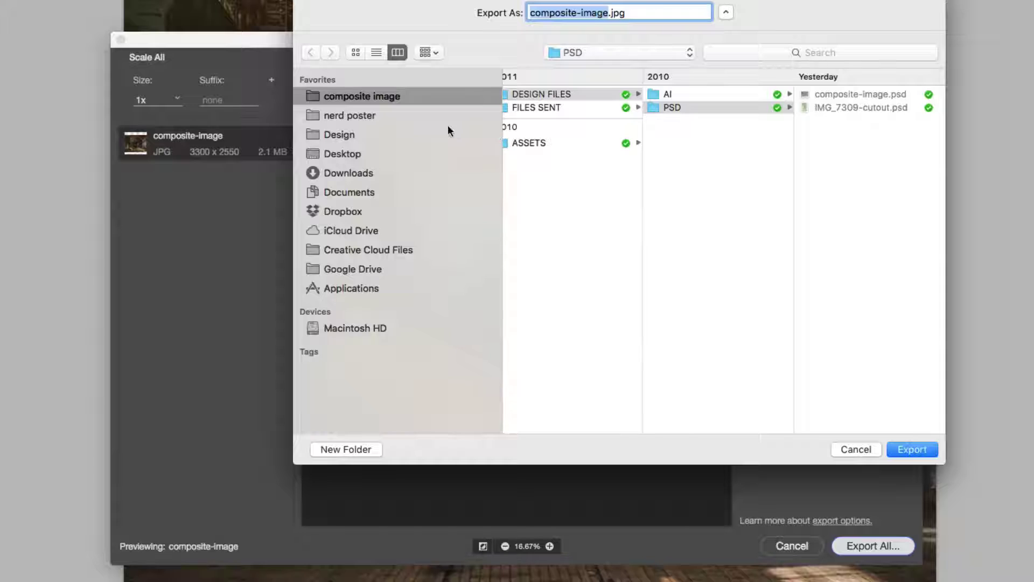
{"action": "left_click", "coordinate": [570, 108]}
{"action": "left_click", "coordinate": [707, 106]}
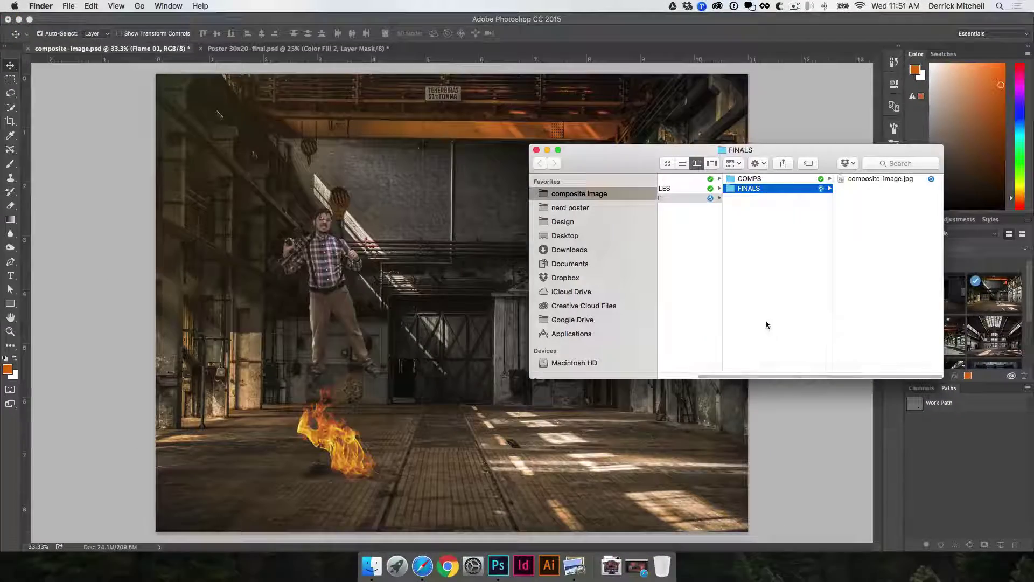
{"action": "left_click", "coordinate": [889, 178]}
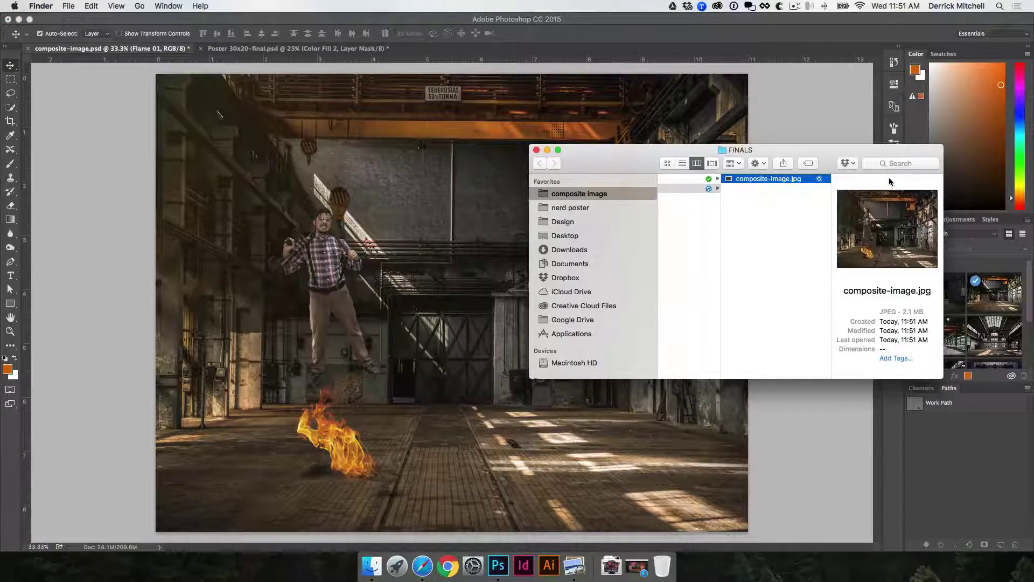
{"action": "key", "text": "space"}
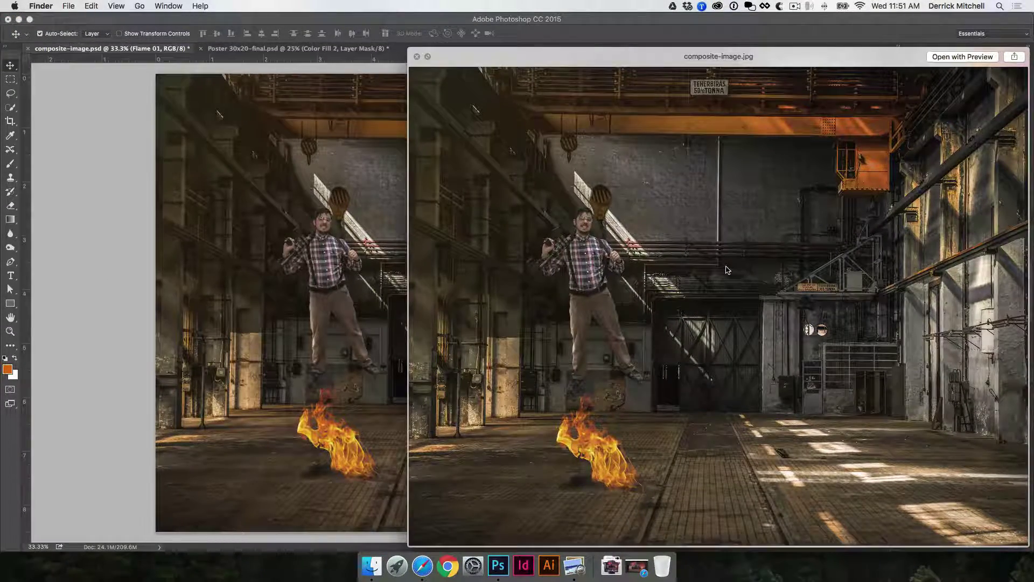